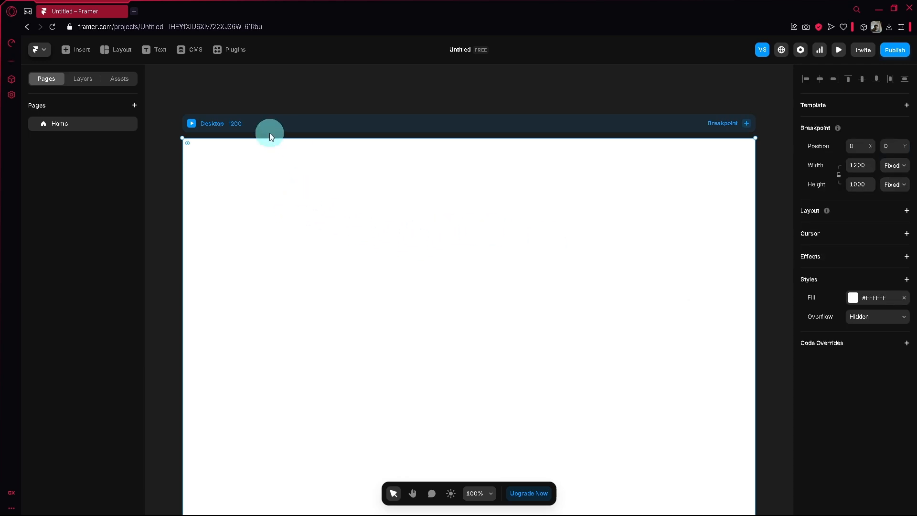
Examine the insert library's categories, including Navigation, Menus, Collections and Fields.
scroll(302, 229, "down", 3)
scroll(321, 256, "up", 2)
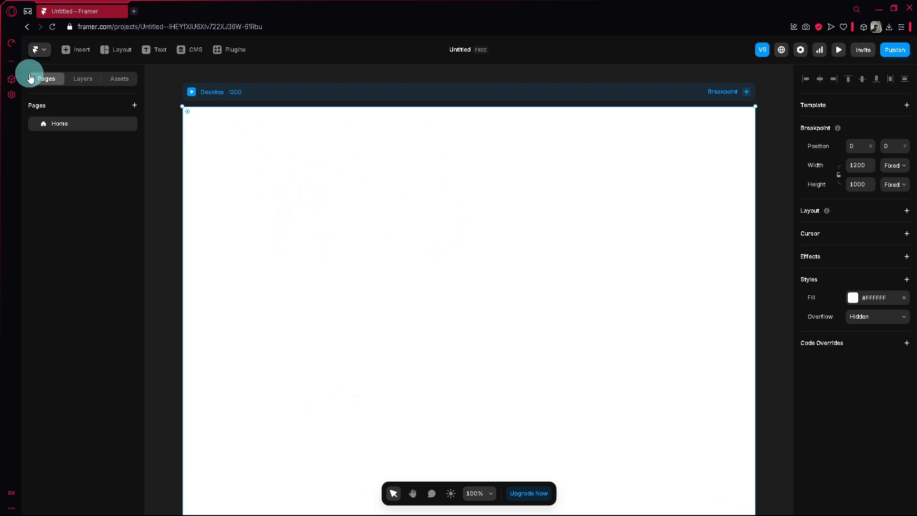
left_click(71, 57)
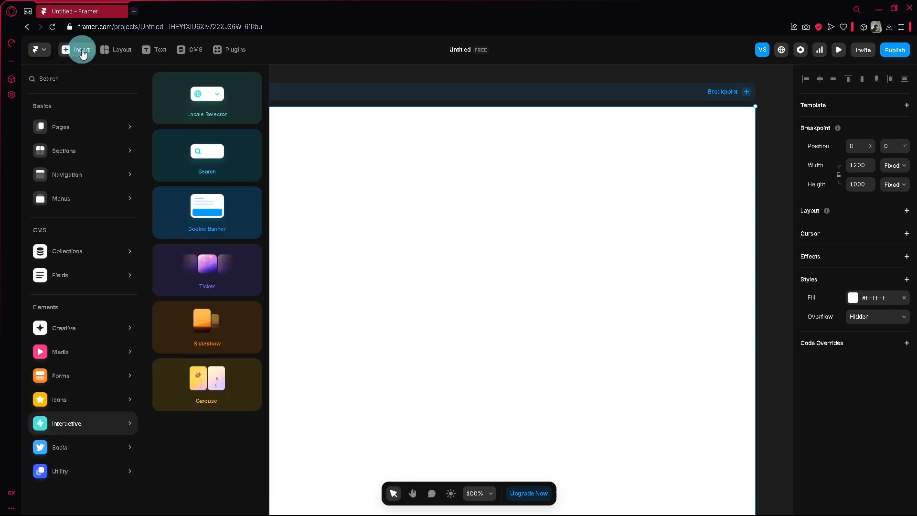
left_click(94, 122)
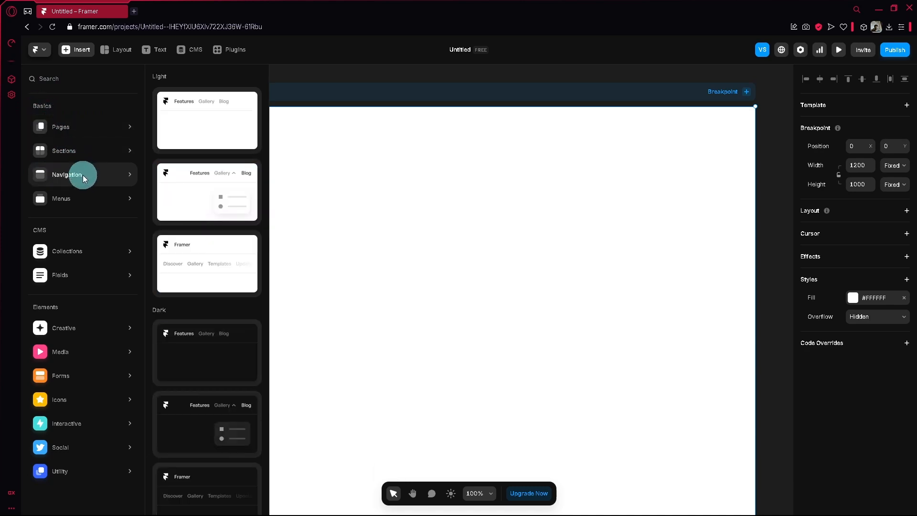
mouse_move(79, 203)
mouse_move(87, 175)
mouse_move(102, 188)
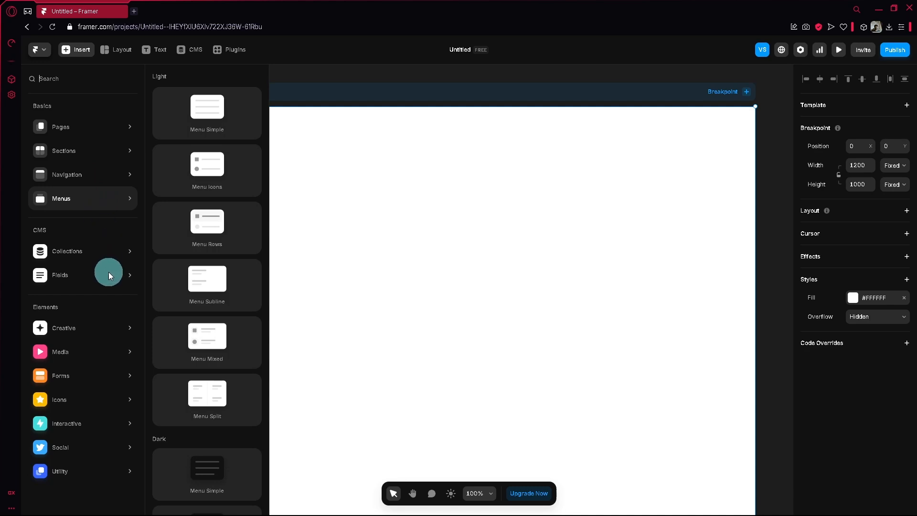
mouse_move(101, 327)
mouse_move(82, 276)
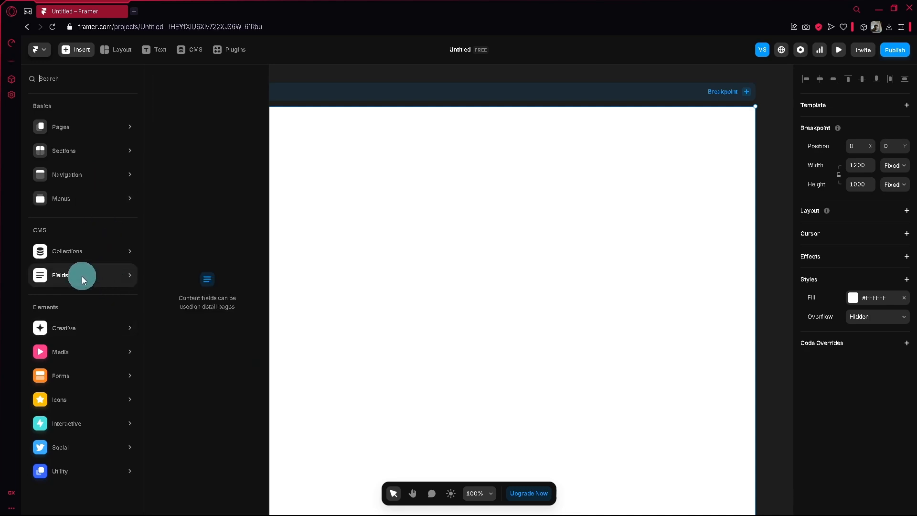
mouse_move(79, 255)
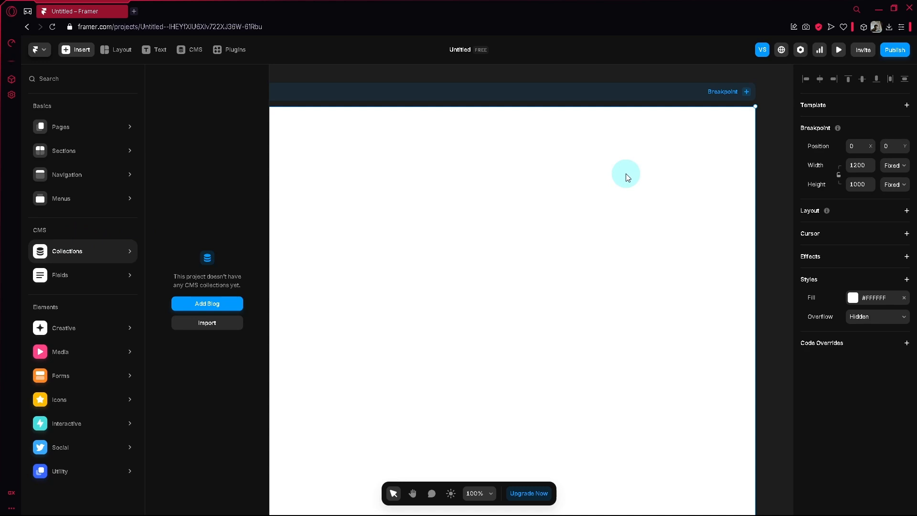
mouse_move(71, 351)
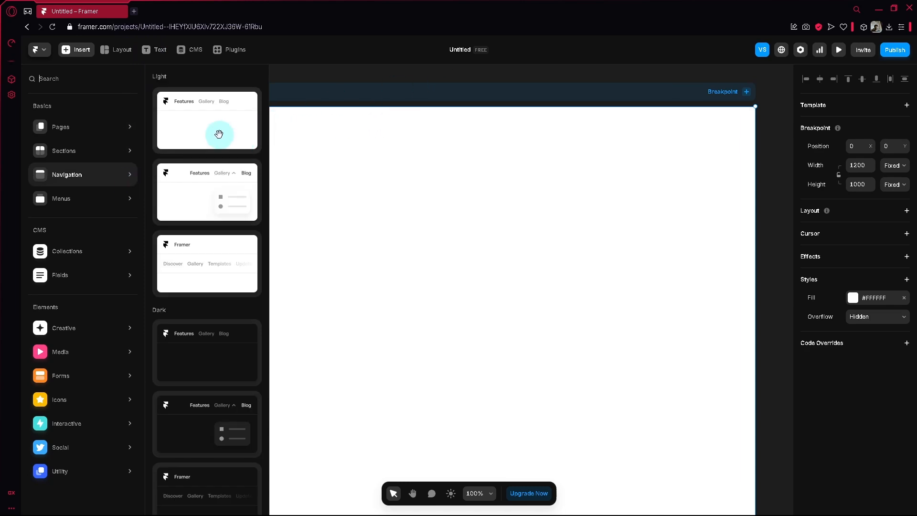
Insert the light navigation bar layout with Features, Gallery and Blog links at the top of the Desktop page.
left_click_drag(206, 126, 296, 303)
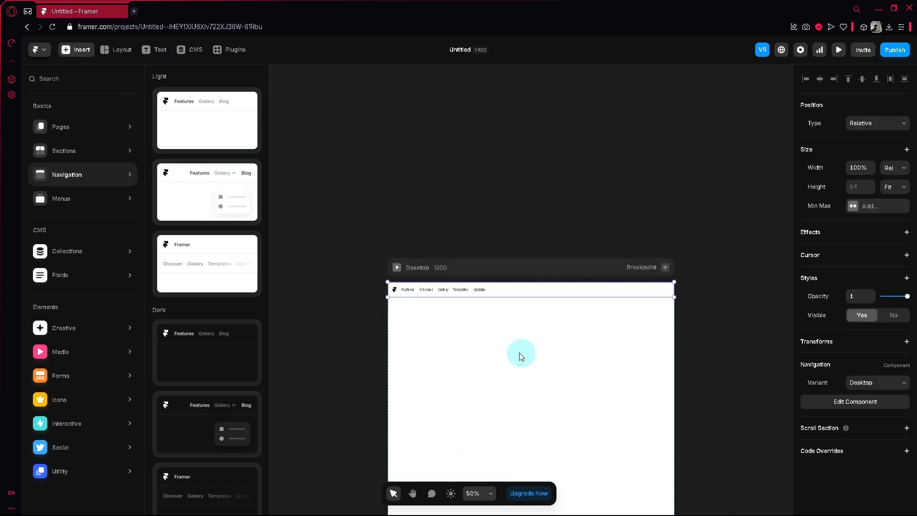
scroll(539, 354, "down", 2)
scroll(573, 315, "up", 3)
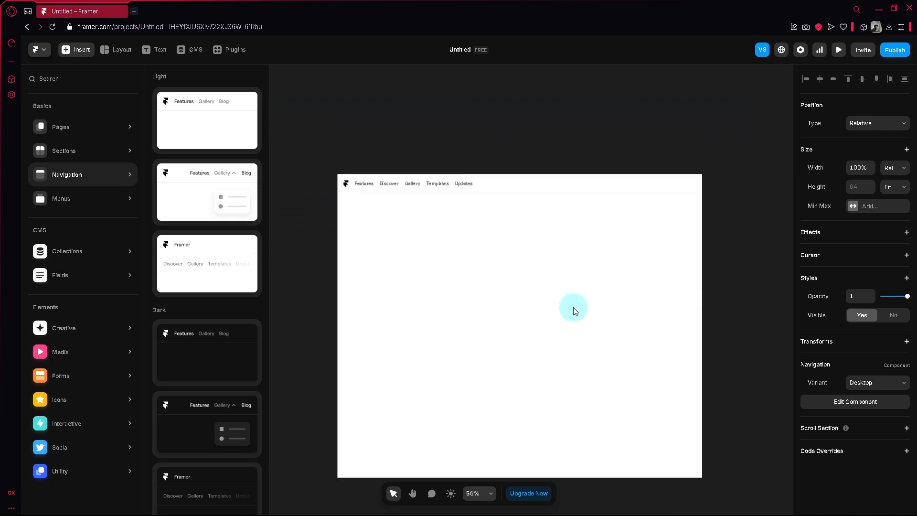
Examine the Sections, Menus, Creative, Media and Forms items available in the insert library.
mouse_move(79, 144)
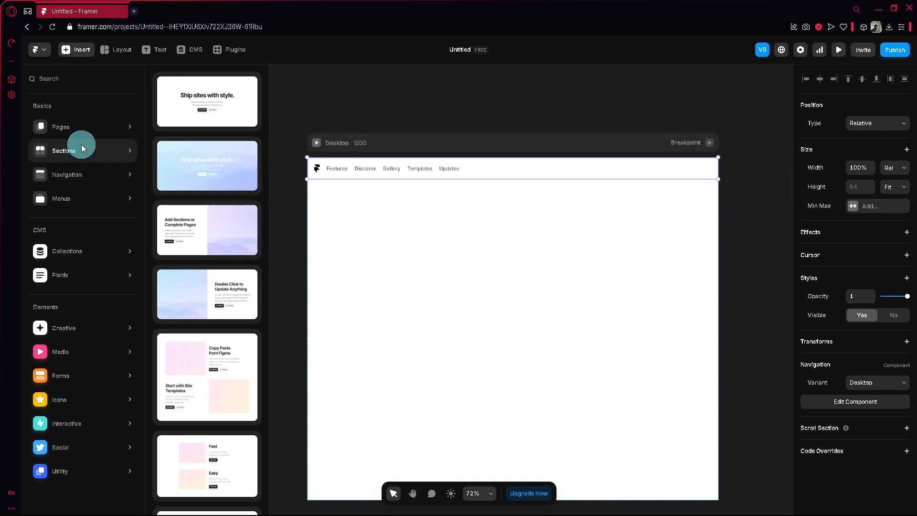
scroll(218, 151, "down", 10)
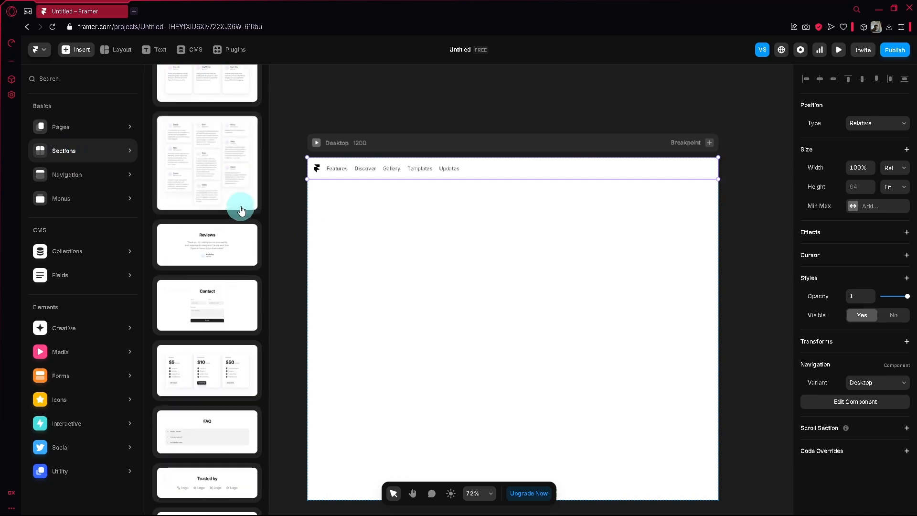
left_click_drag(226, 225, 280, 257)
scroll(220, 250, "up", 10)
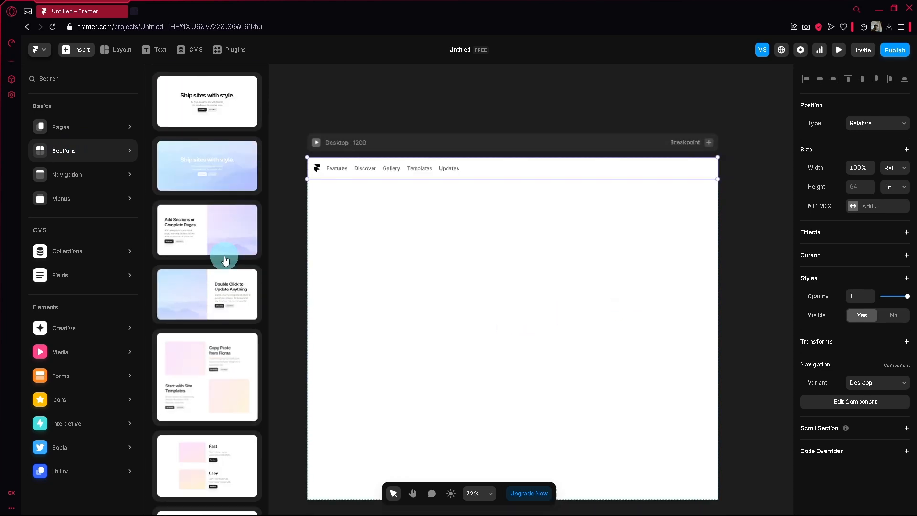
left_click(88, 174)
left_click(91, 197)
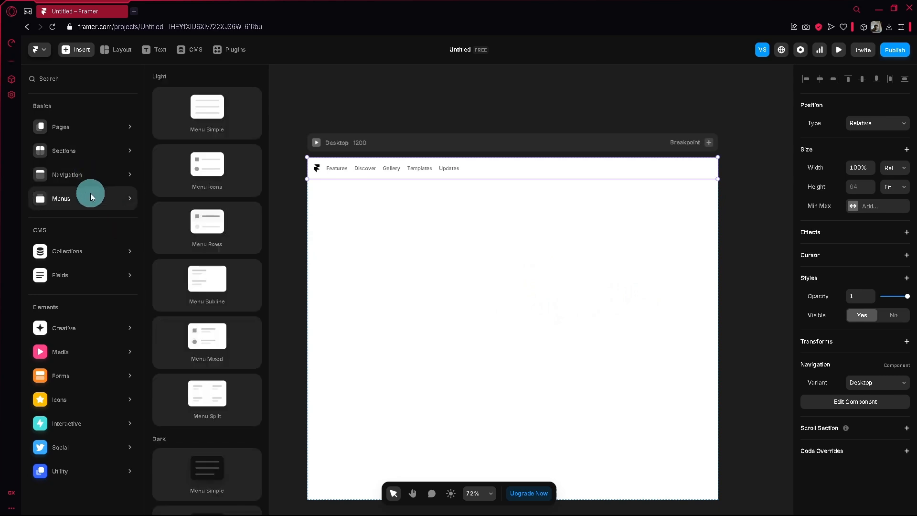
scroll(228, 236, "down", 6)
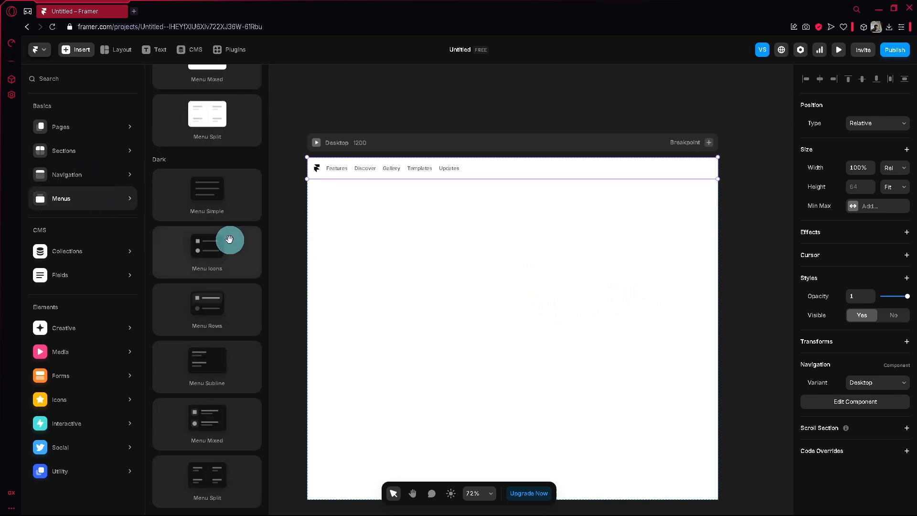
scroll(230, 240, "up", 3)
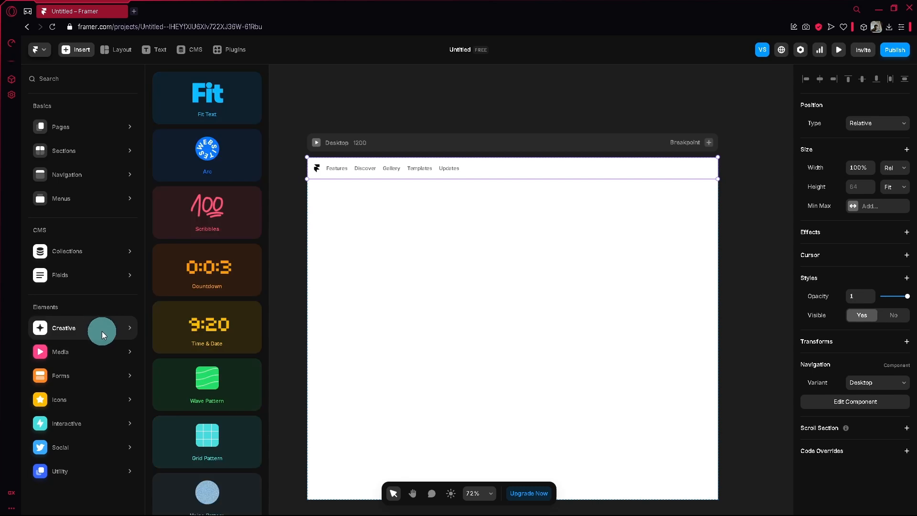
left_click(103, 351)
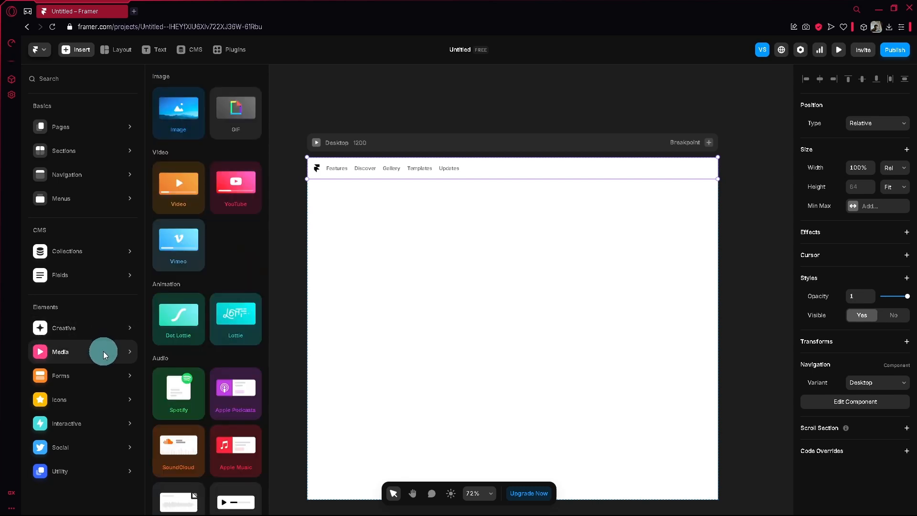
mouse_move(92, 381)
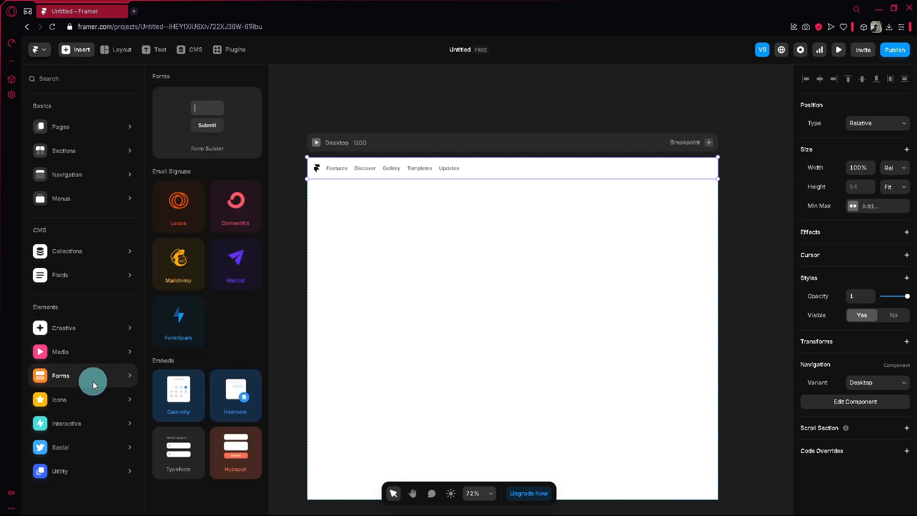
Insert a Hero icon on the canvas beside the Desktop page and delete it.
mouse_move(95, 408)
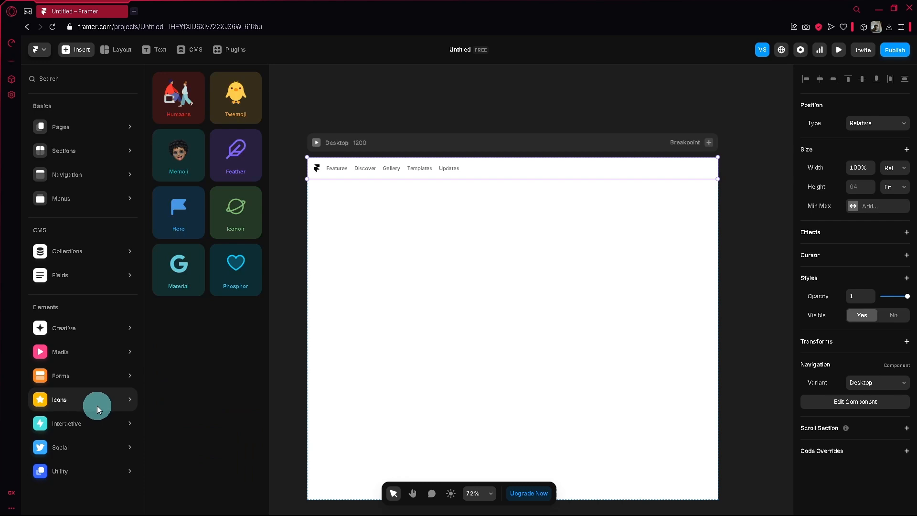
left_click(169, 222)
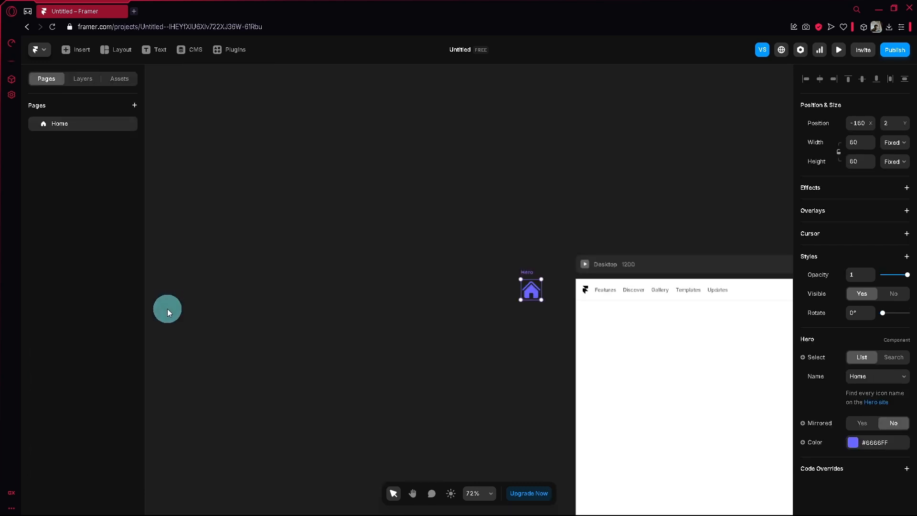
key("Delete")
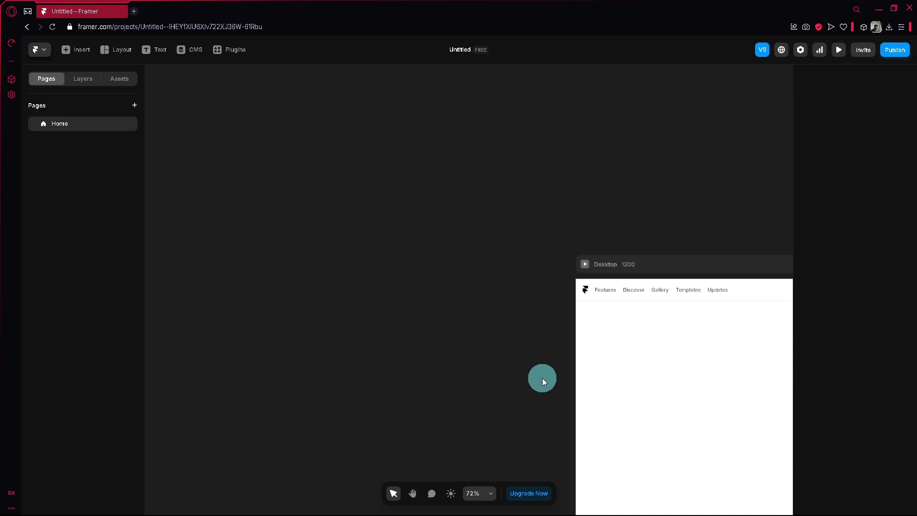
Add the text "BLOG TITLE" to the Desktop page below the navigation bar.
key("space")
left_click_drag(495, 332, 219, 251)
scroll(423, 285, "up", 2)
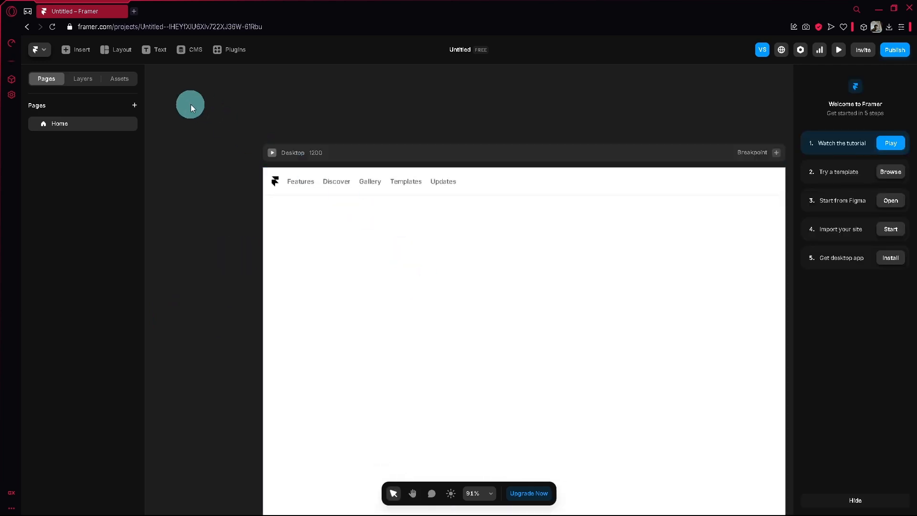
scroll(217, 135, "right", 3)
left_click(153, 50)
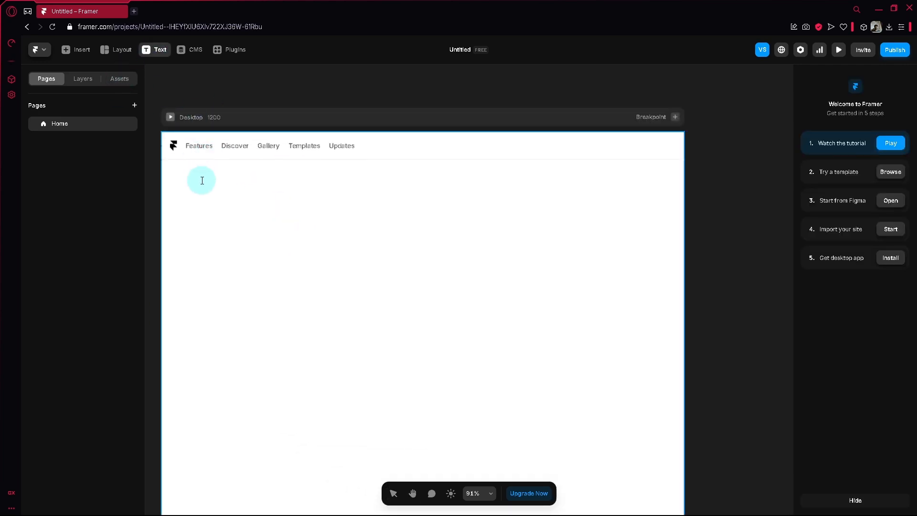
left_click(178, 182)
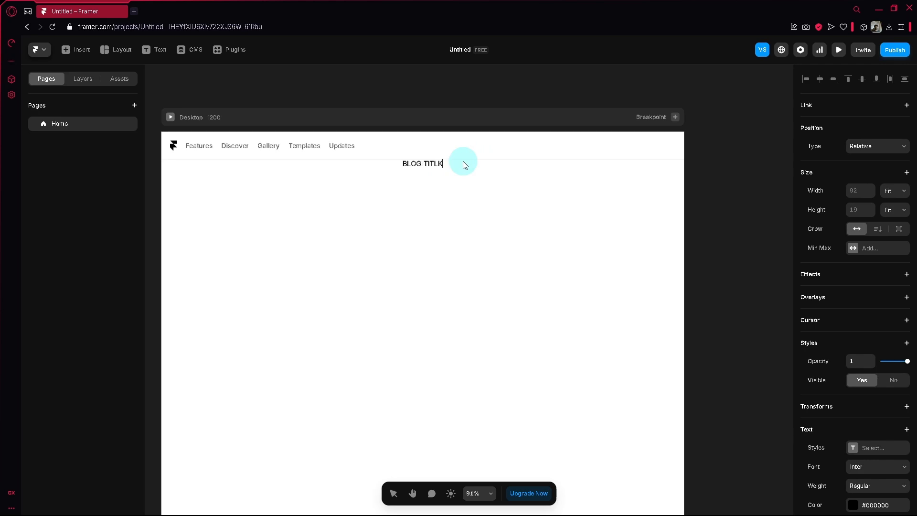
type("BLOG TITLE")
key("Escape")
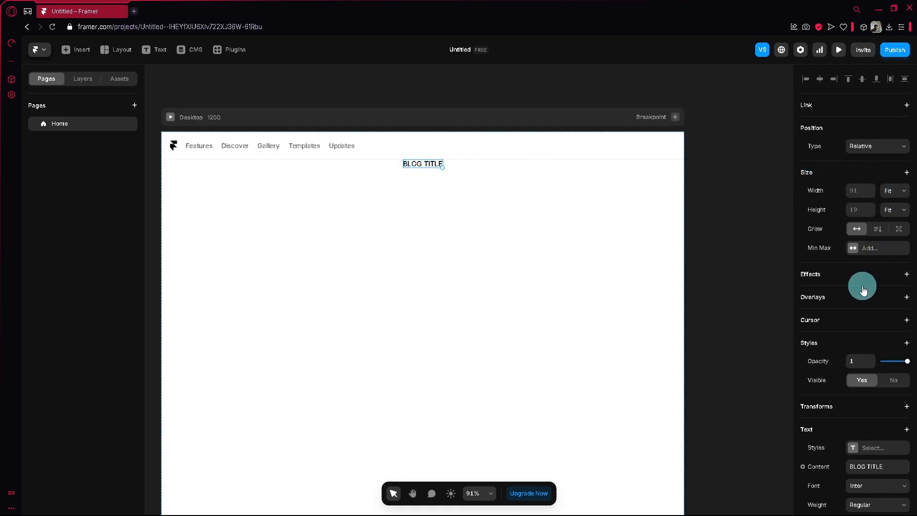
Set the title's position type to Absolute, enlarge it to about 29 px and place it about 90 from the left and 123 from the top.
scroll(863, 290, "down", 3)
scroll(862, 292, "down", 2)
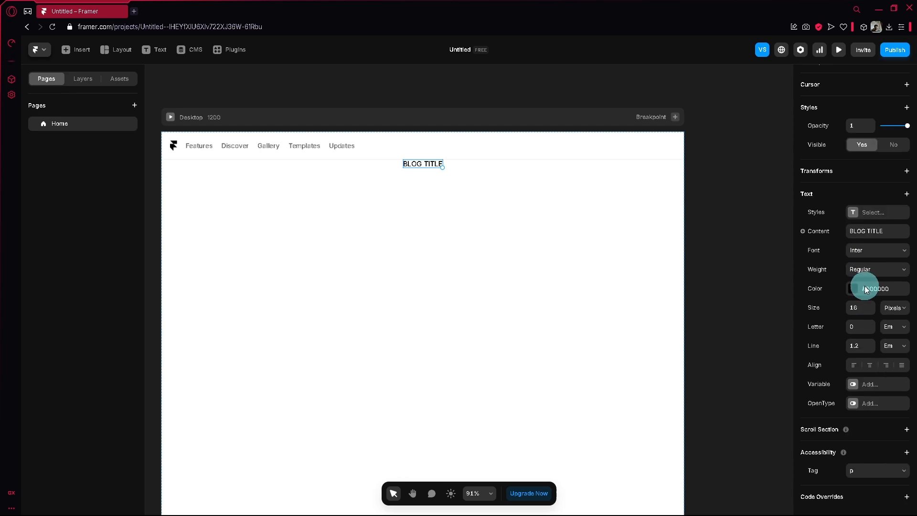
scroll(863, 277, "up", 5)
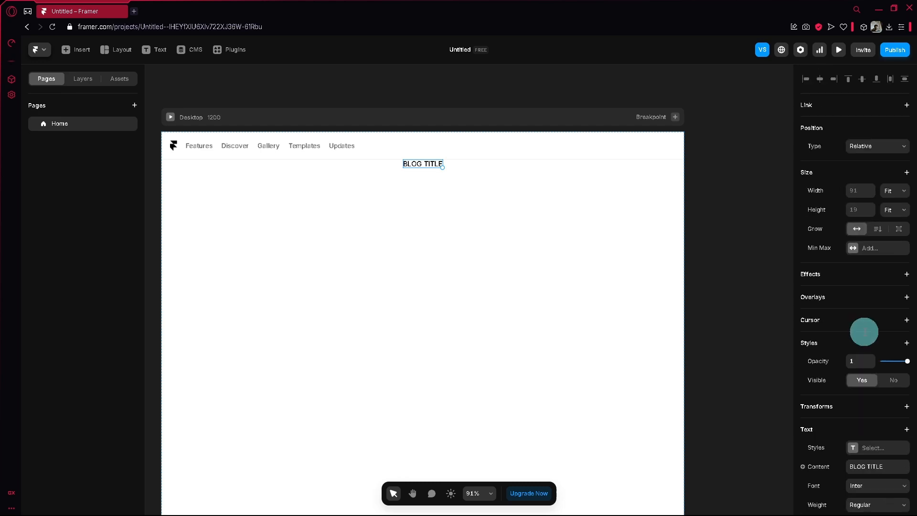
left_click(869, 147)
left_click(867, 160)
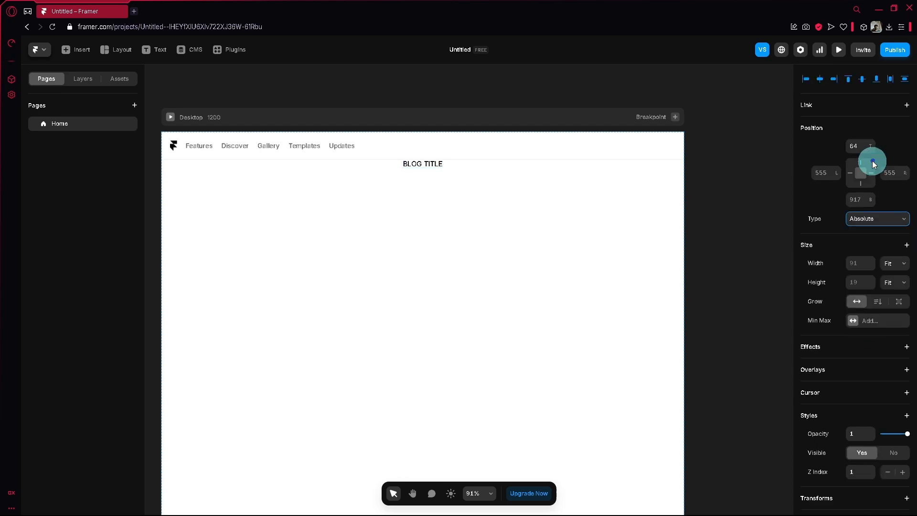
left_click_drag(433, 164, 262, 197)
Set the entire BLOG TITLE text to the Inter Display font with Bold weight.
double_click(261, 197)
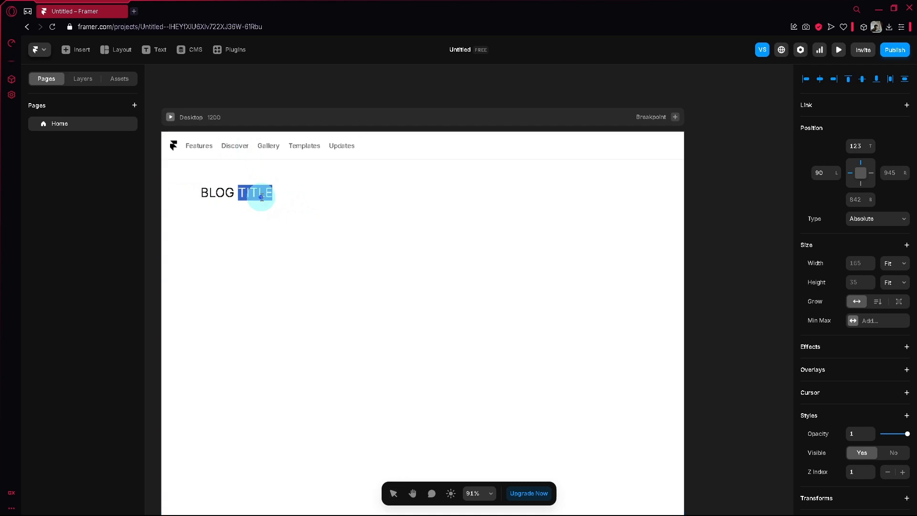
key("ctrl+a")
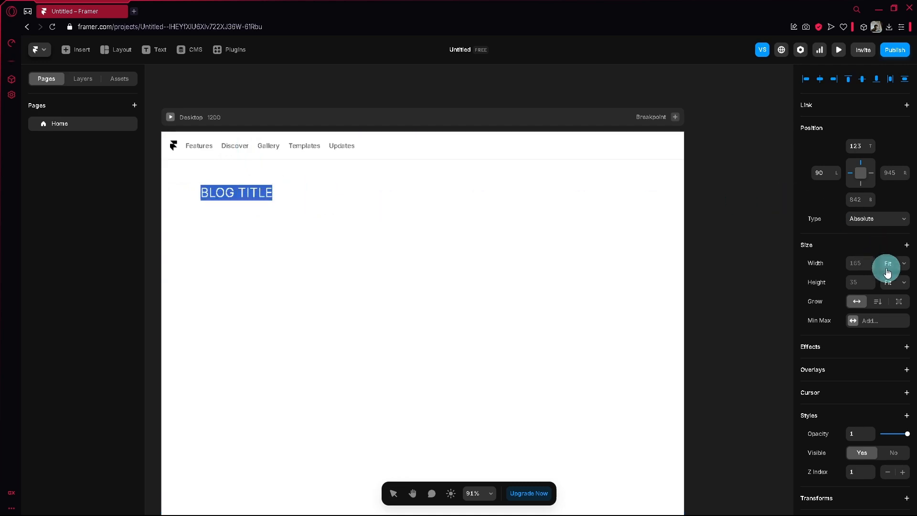
scroll(884, 287, "down", 6)
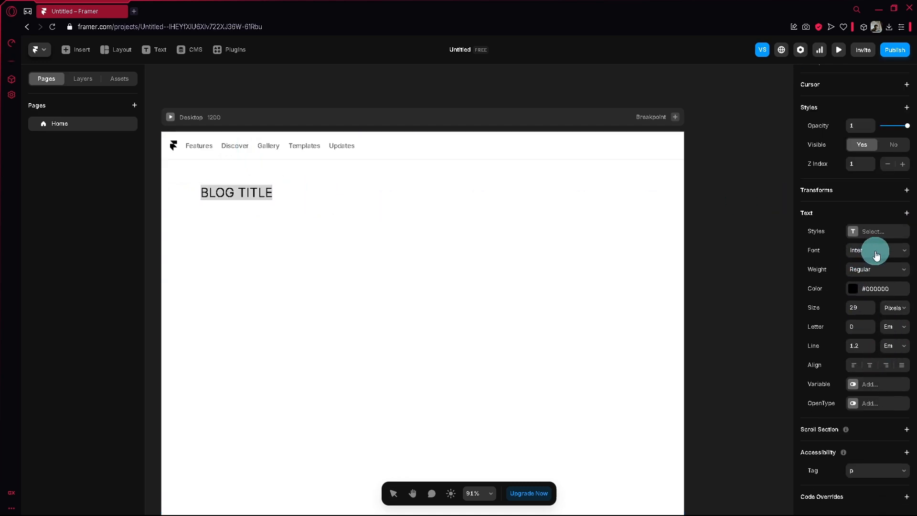
left_click(877, 256)
scroll(726, 354, "down", 1)
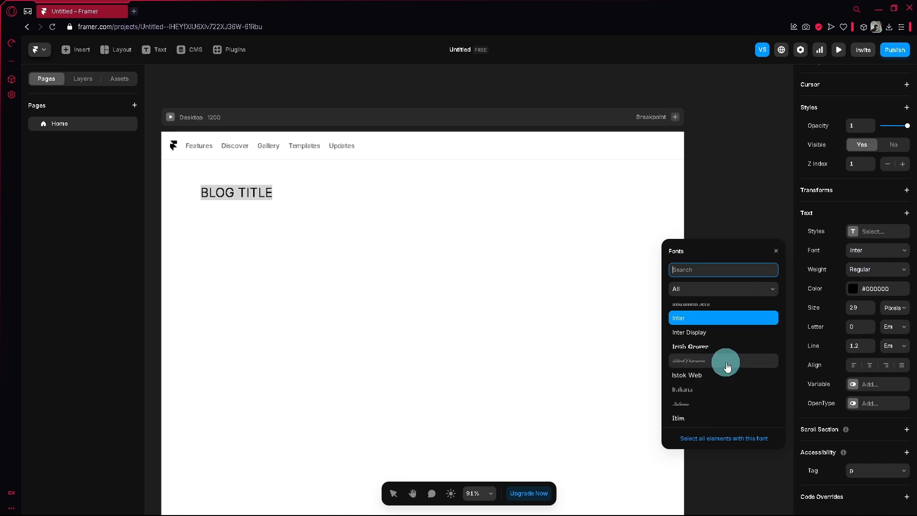
left_click(727, 333)
scroll(738, 357, "down", 3)
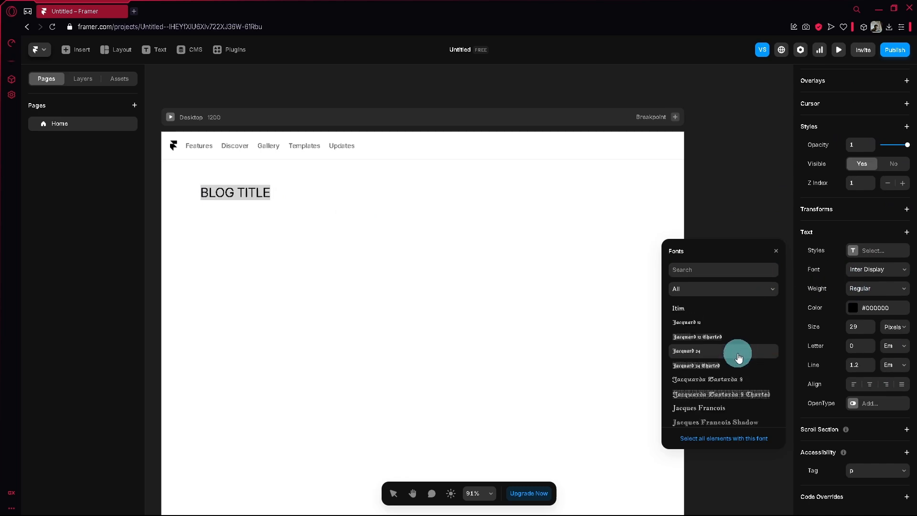
scroll(738, 357, "down", 4)
left_click(876, 290)
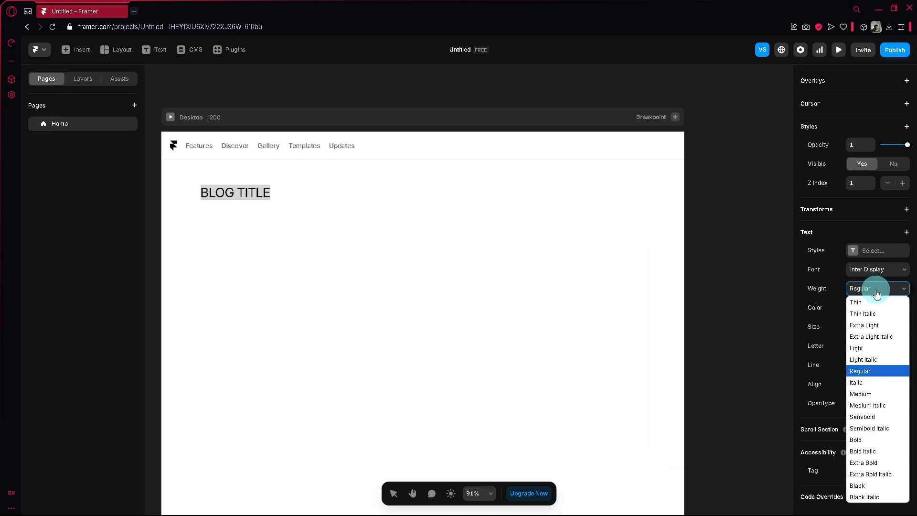
left_click(876, 440)
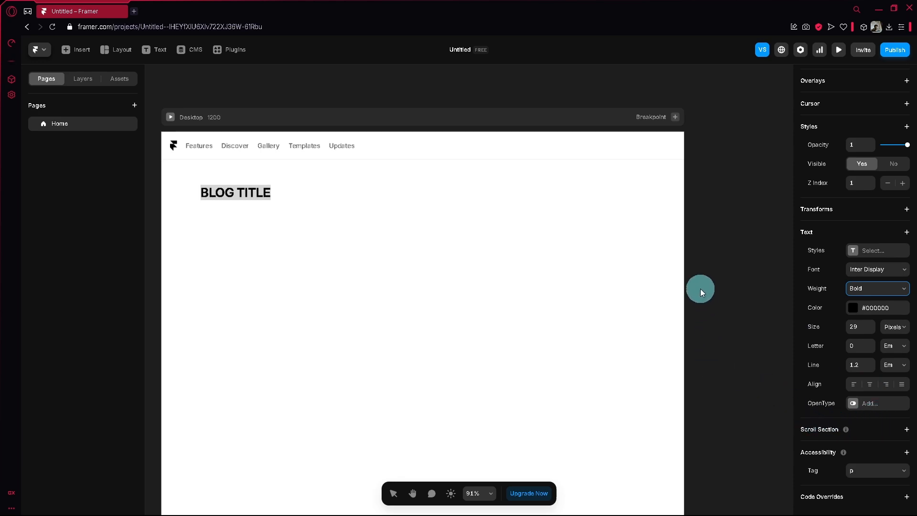
Try to underline the BLOG TITLE text, and return to the Framer project.
key("ctrl+u")
left_click(124, 10)
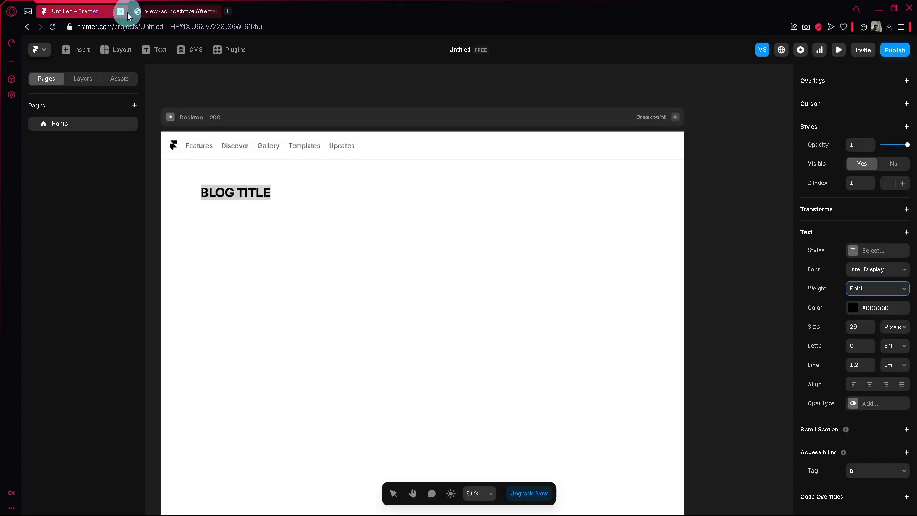
Close the extra page-source browser tab, then enlarge the BLOG TITLE text to about 37 px and shift it slightly down.
left_click(219, 12)
double_click(256, 199)
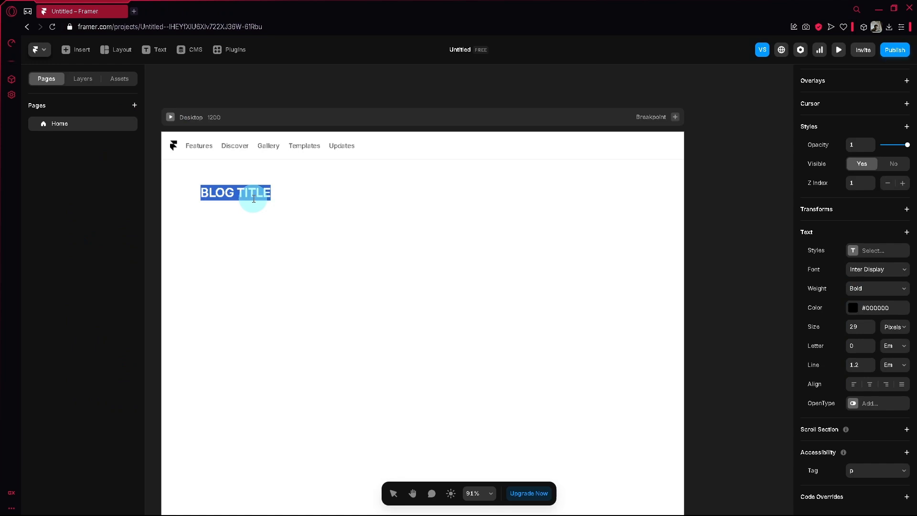
key("Escape")
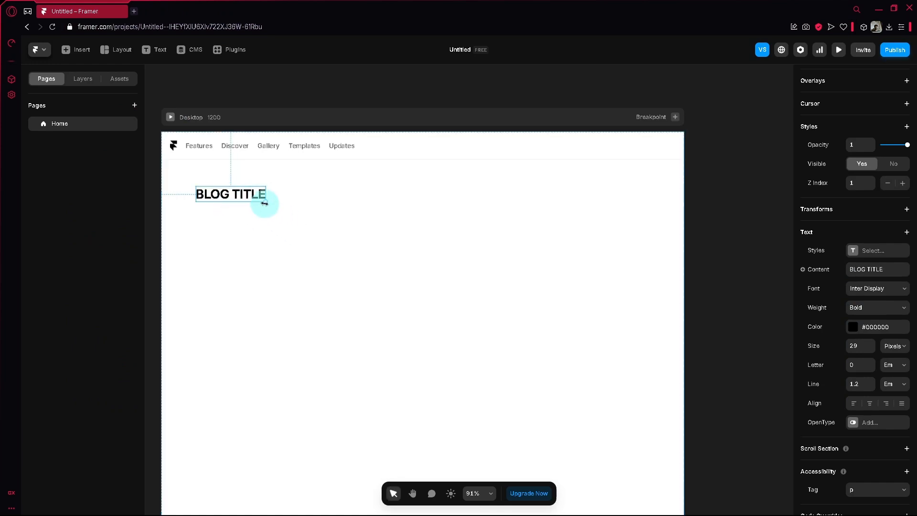
mouse_move(270, 200)
left_mouse_down()
mouse_move(293, 219)
mouse_move(260, 201)
left_mouse_up()
scroll(876, 227, "down", 1)
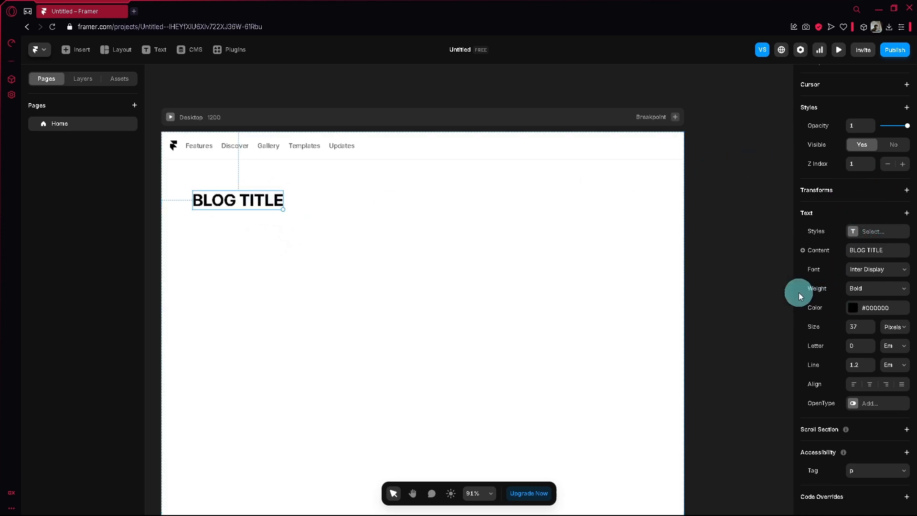
left_click(747, 273)
Insert a 400 × 300 Image media element on the canvas beside the Desktop page.
left_click(129, 104)
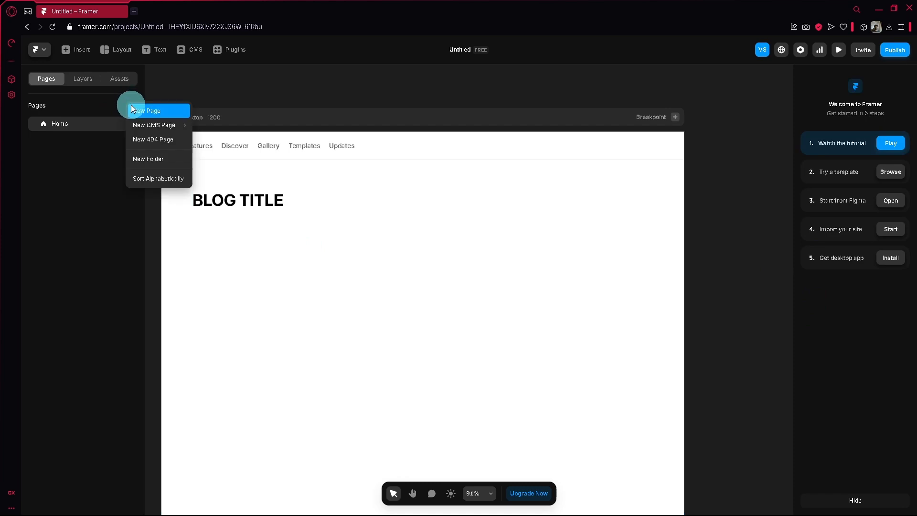
left_click(74, 49)
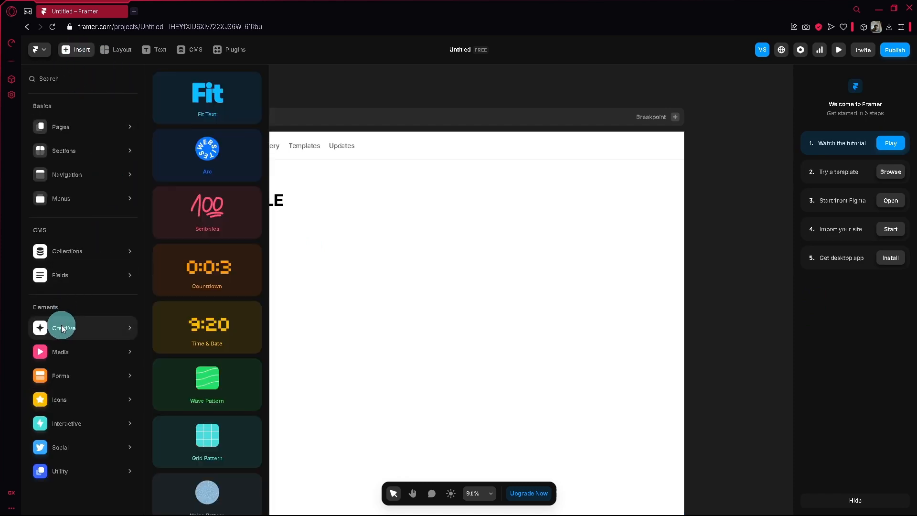
mouse_move(76, 361)
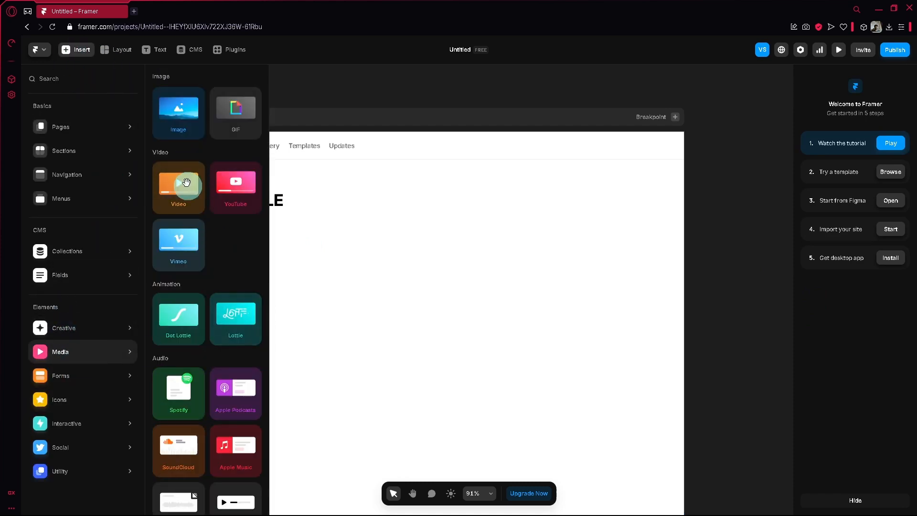
scroll(254, 292, "down", 1)
scroll(255, 291, "up", 1)
left_click(182, 115)
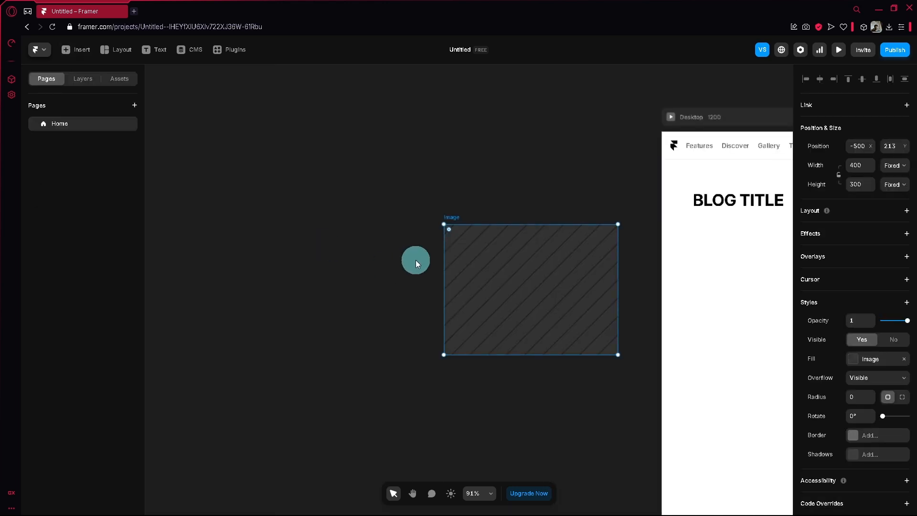
left_click_drag(607, 407, 366, 350)
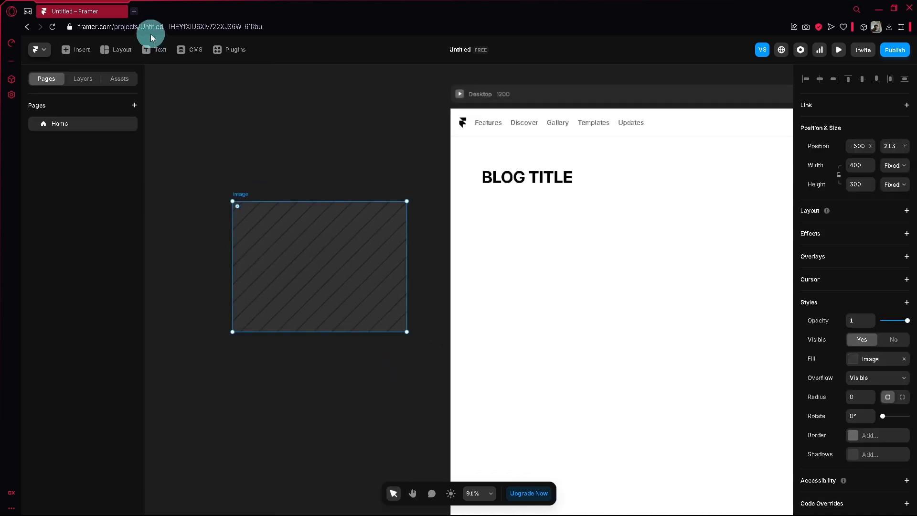
Search the web for "pexels" in a new browser tab and open the Pexels website.
left_click(134, 11)
type("pexels")
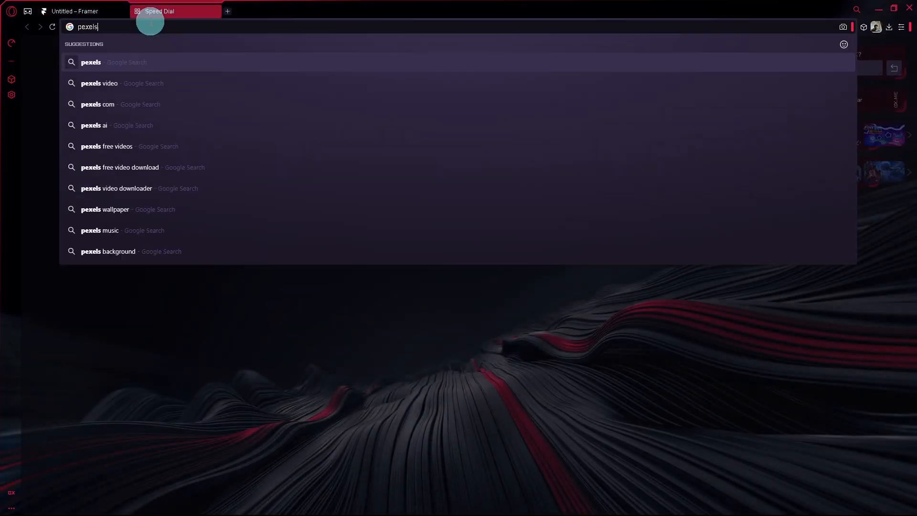
key("Return")
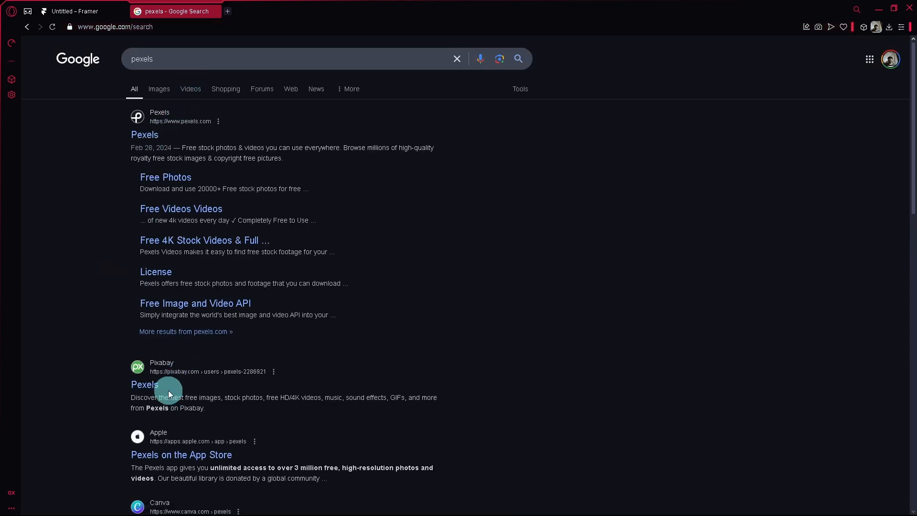
left_click(154, 386)
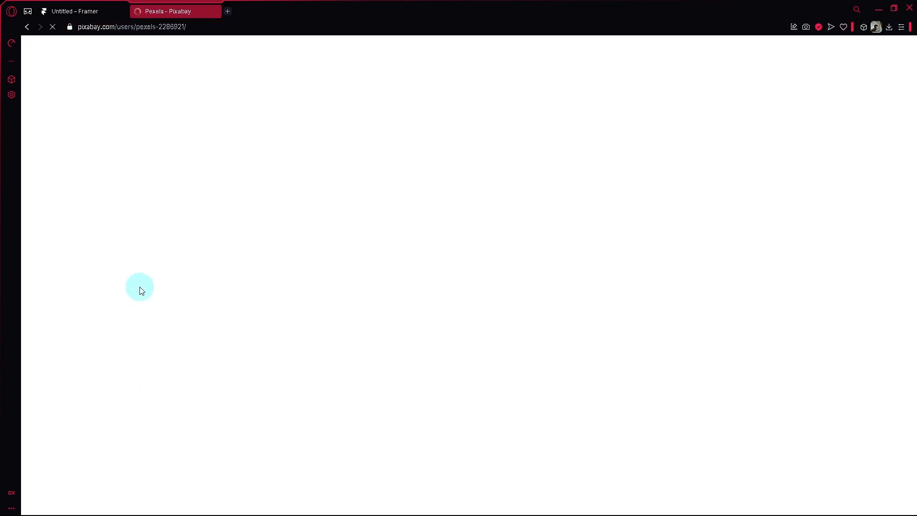
scroll(198, 269, "down", 3)
scroll(191, 262, "up", 3)
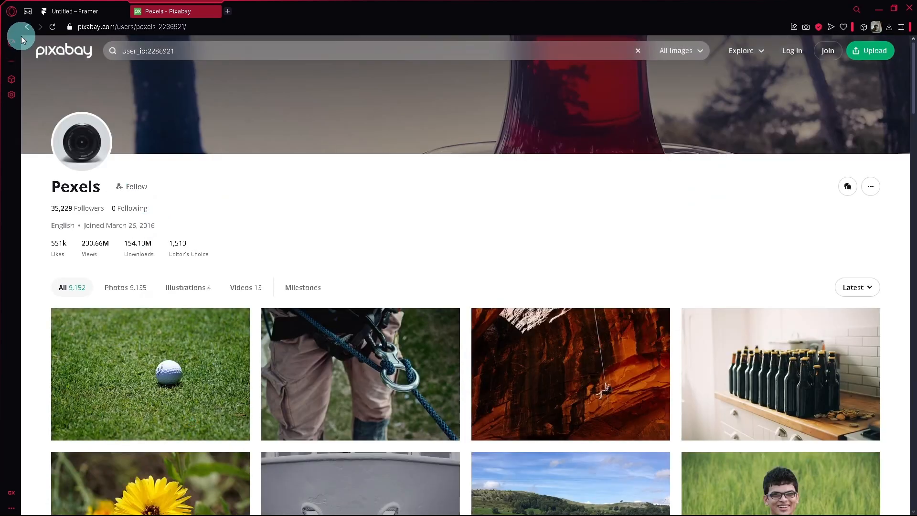
key("alt+Left")
left_click(150, 139)
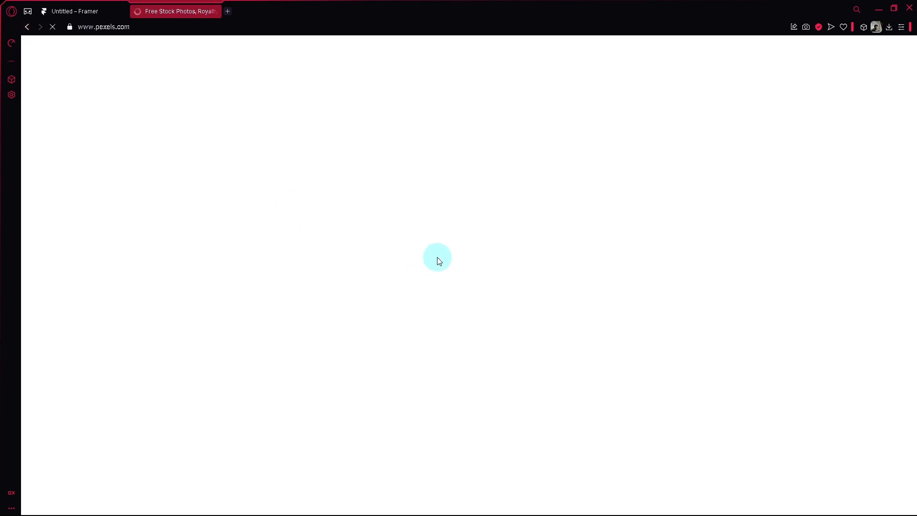
Download the video of bread baskets from the Pexels home page.
scroll(283, 249, "down", 5)
scroll(471, 280, "down", 9)
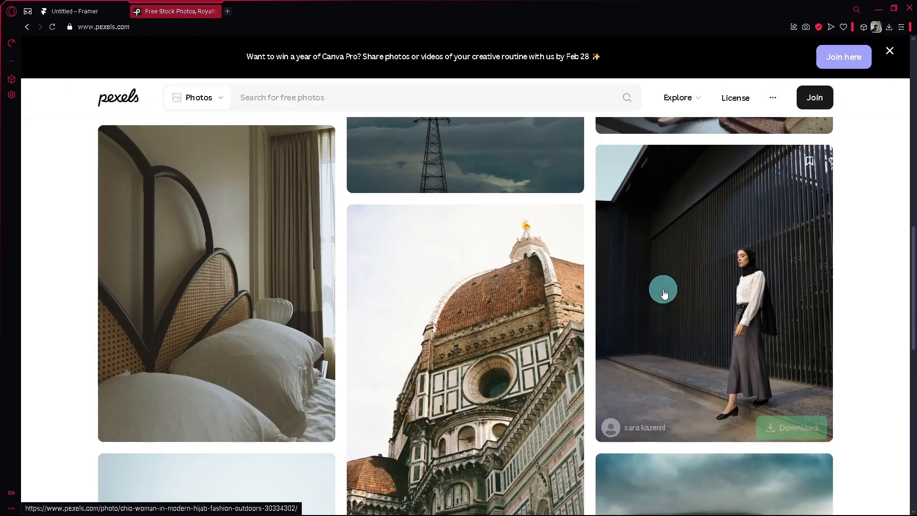
scroll(662, 289, "up", 5)
left_click(806, 350)
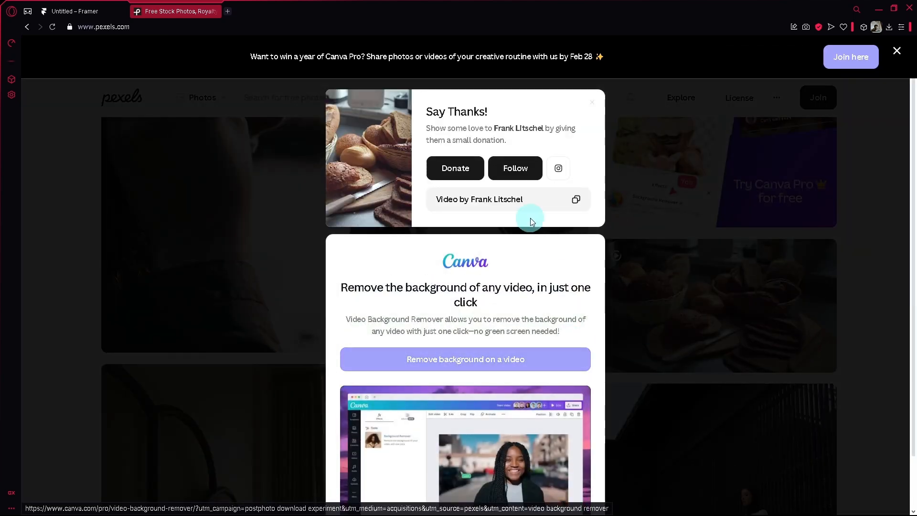
Return to Framer, try to place the downloaded bread video in the image placeholder, and decline the plan upgrade.
left_click(48, 10)
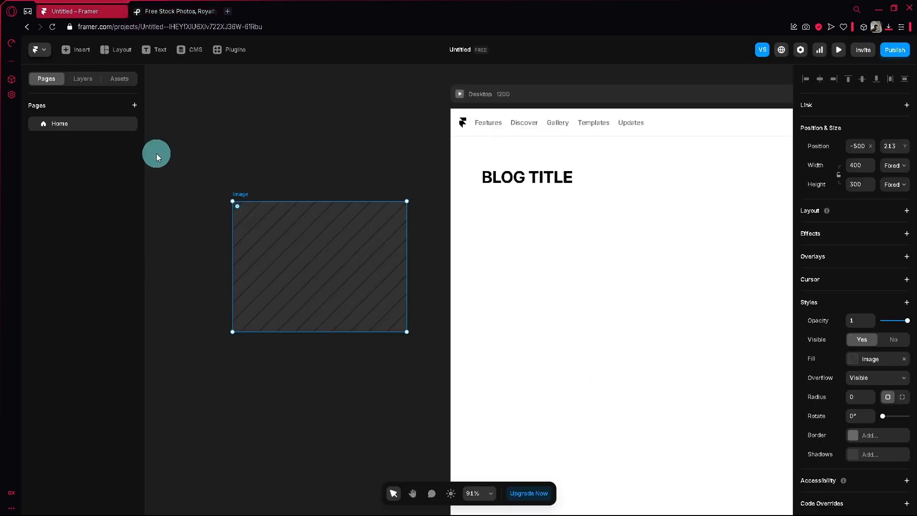
left_click(160, 9)
left_click(76, 11)
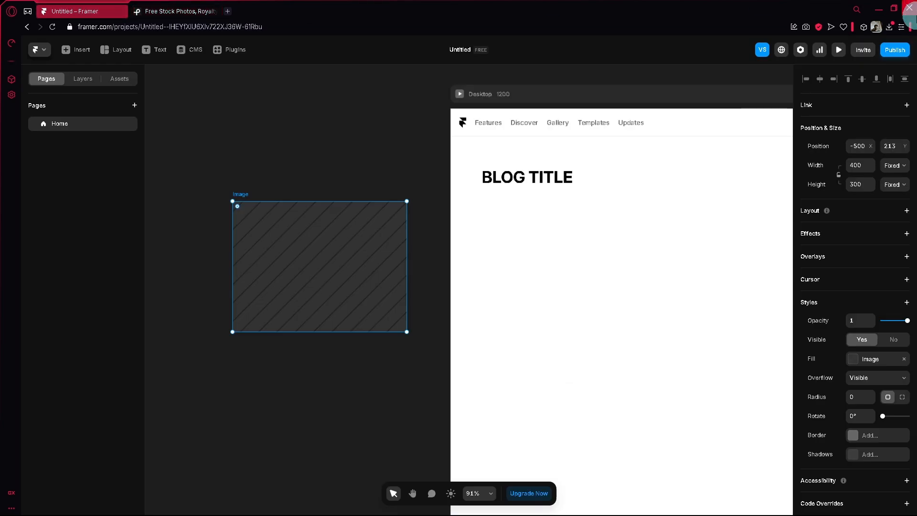
left_click(889, 26)
left_click_drag(763, 91, 268, 261)
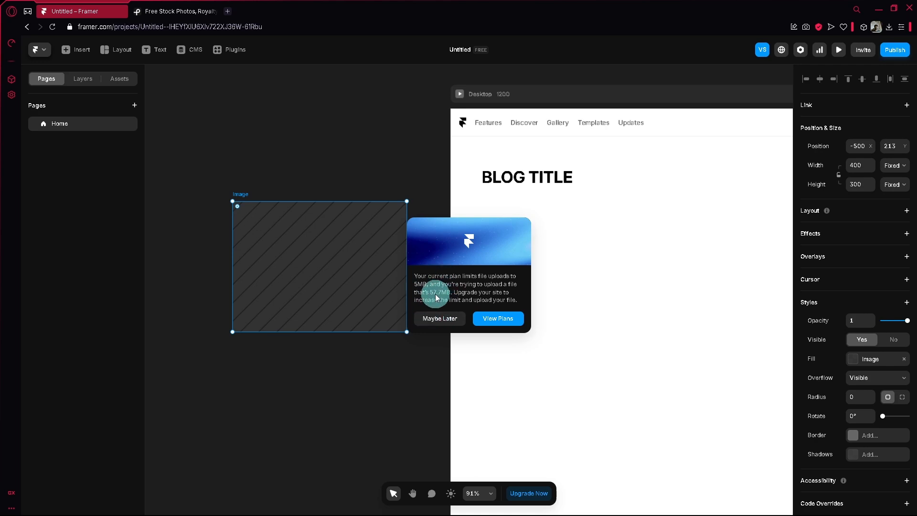
left_click(433, 325)
Switch back to Pexels, close the donation pop-up and search the free photos for "image".
left_click(182, 10)
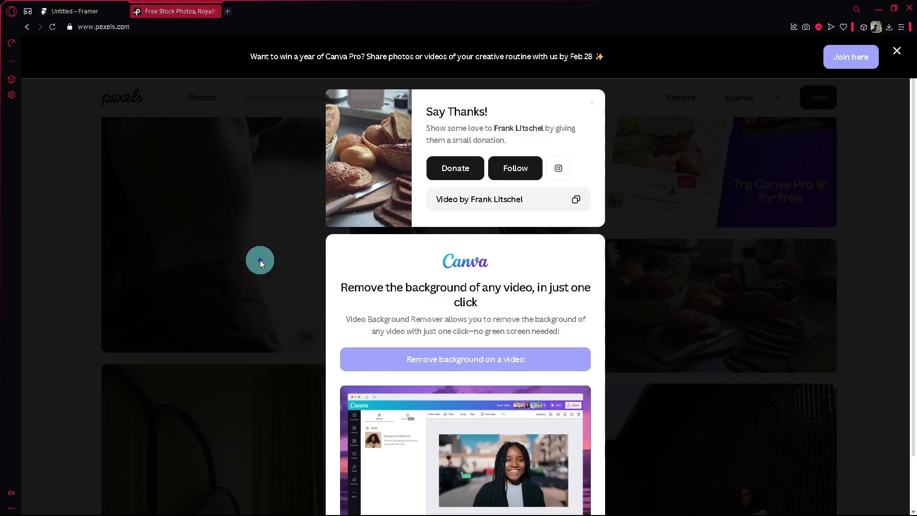
left_click(260, 260)
scroll(648, 356, "down", 3)
scroll(632, 350, "up", 15)
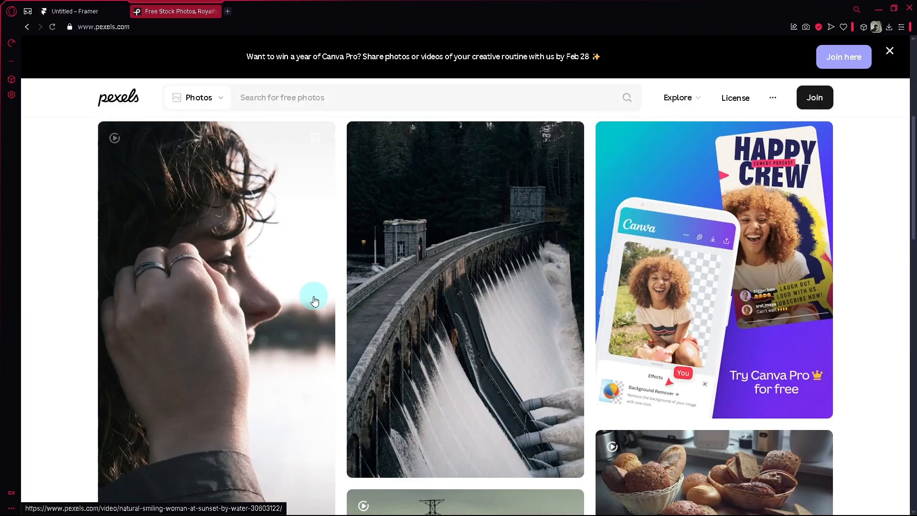
scroll(384, 99, "down", 4)
scroll(384, 99, "up", 2)
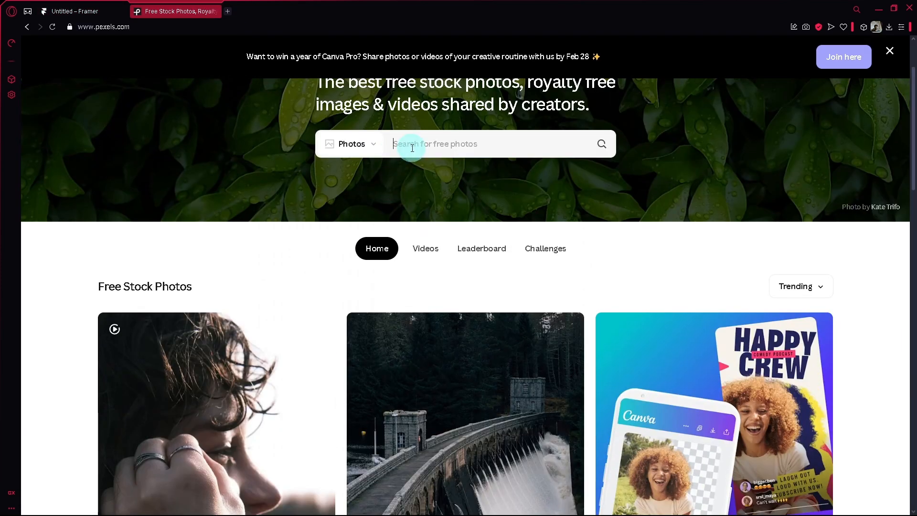
type("image")
key("Return")
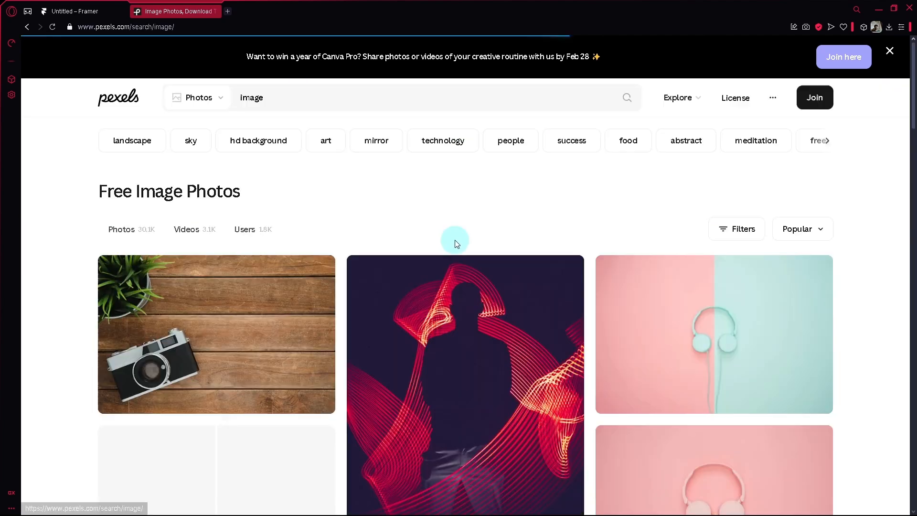
Choose the photo of eight framed mountain pictures from the search results and download it.
scroll(455, 258, "down", 10)
scroll(467, 287, "down", 3)
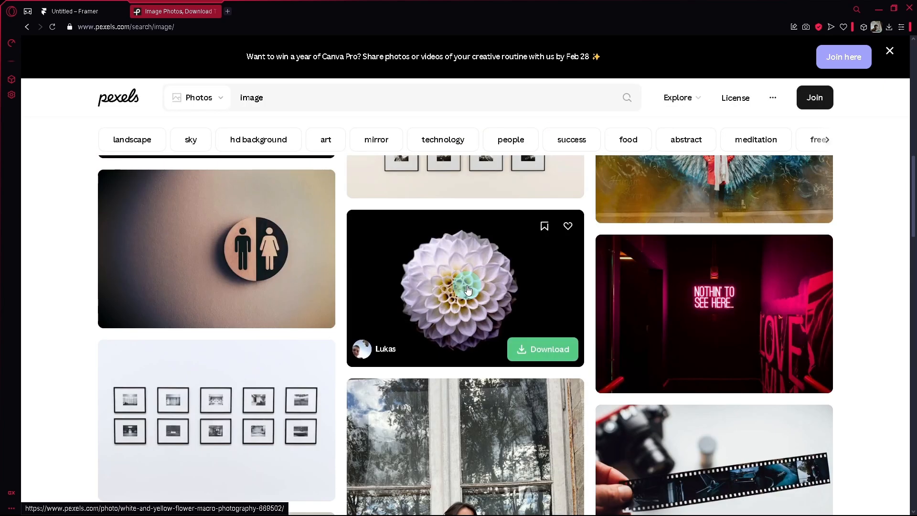
scroll(492, 307, "up", 6)
scroll(529, 352, "down", 3)
left_click(461, 286)
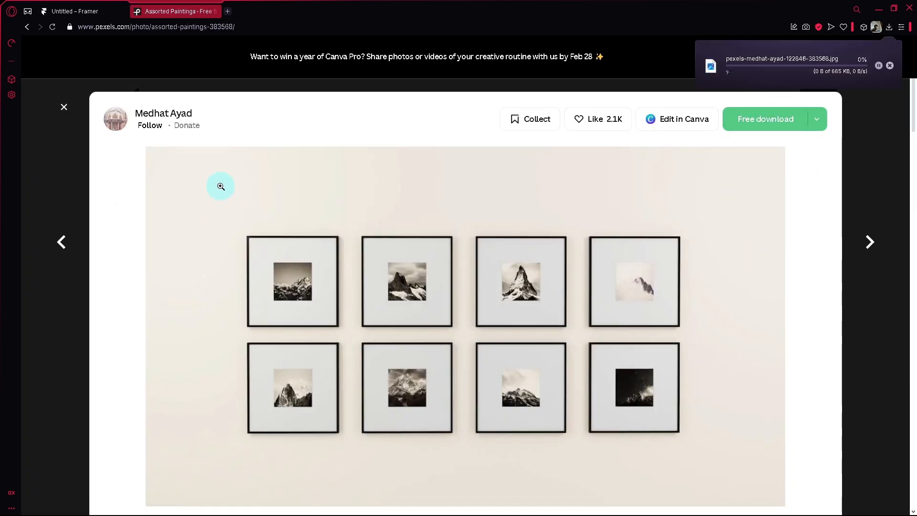
Add the downloaded photo to the Framer canvas, scale it to about 1749 × 984 and move it away from the Desktop page.
key("ctrl+Tab")
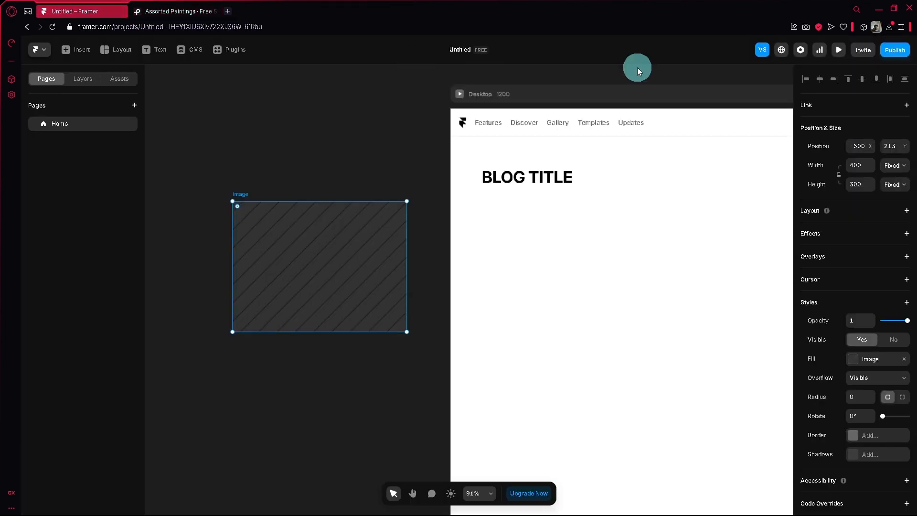
left_click(889, 26)
left_click_drag(773, 88, 283, 296)
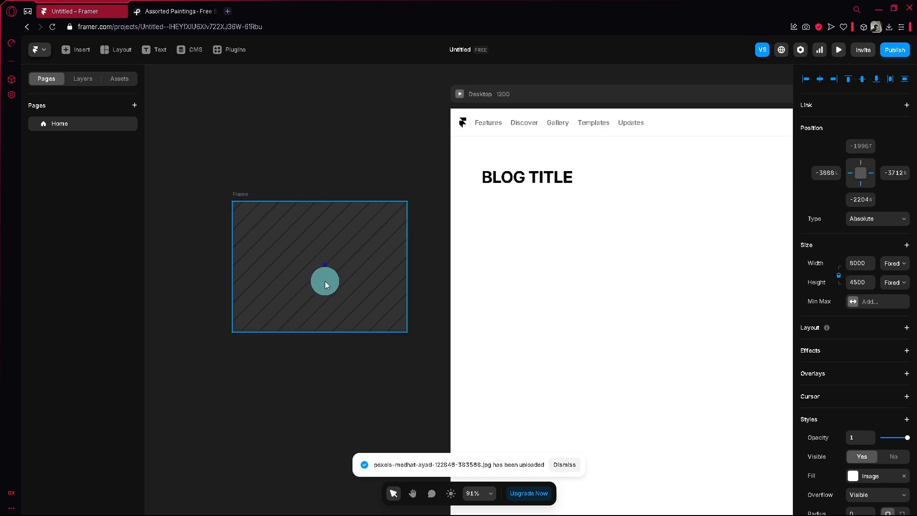
scroll(336, 280, "down", 15)
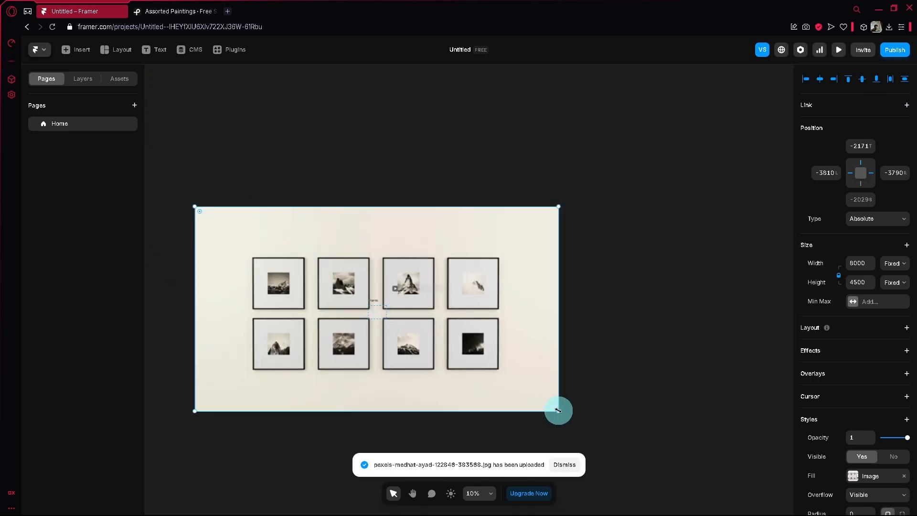
left_click_drag(558, 410, 262, 277)
left_click_drag(245, 234, 286, 319)
Fill the empty image placeholder beside the Desktop page with the downloaded photo of framed pictures.
scroll(353, 342, "up", 5)
left_click(411, 282)
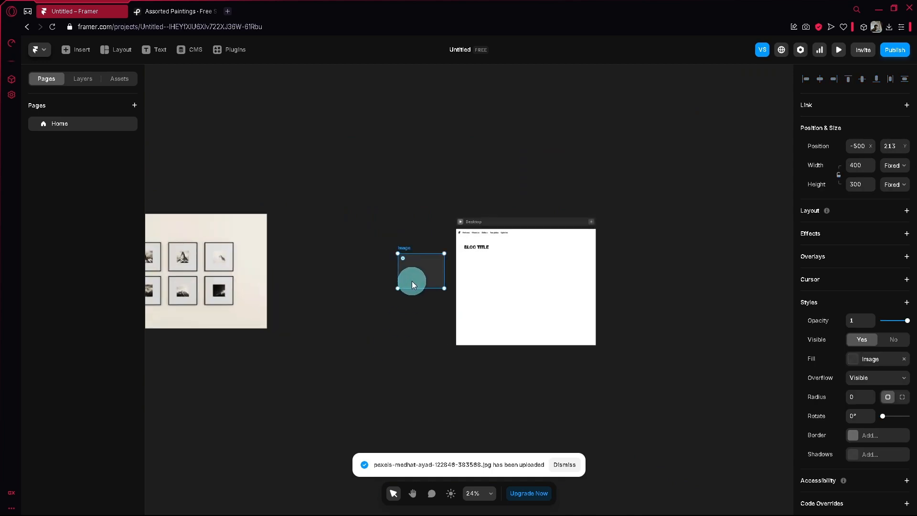
double_click(417, 271)
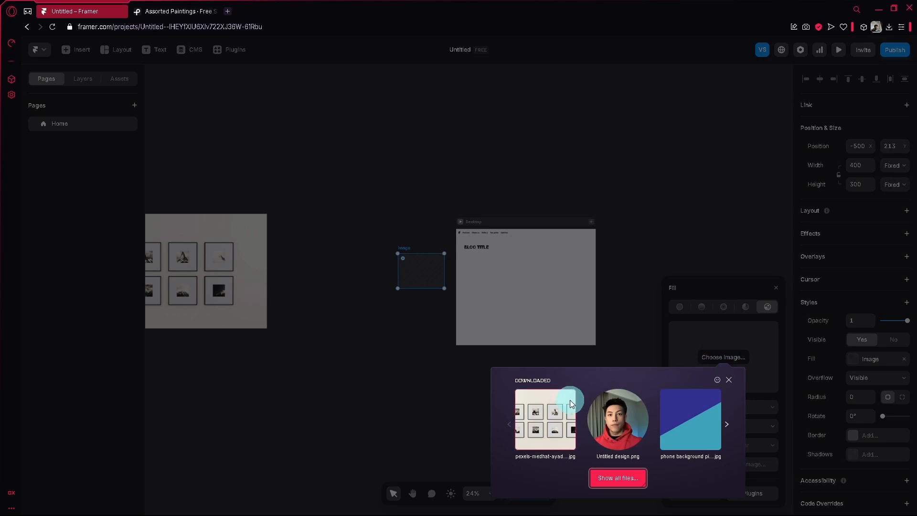
left_click(569, 411)
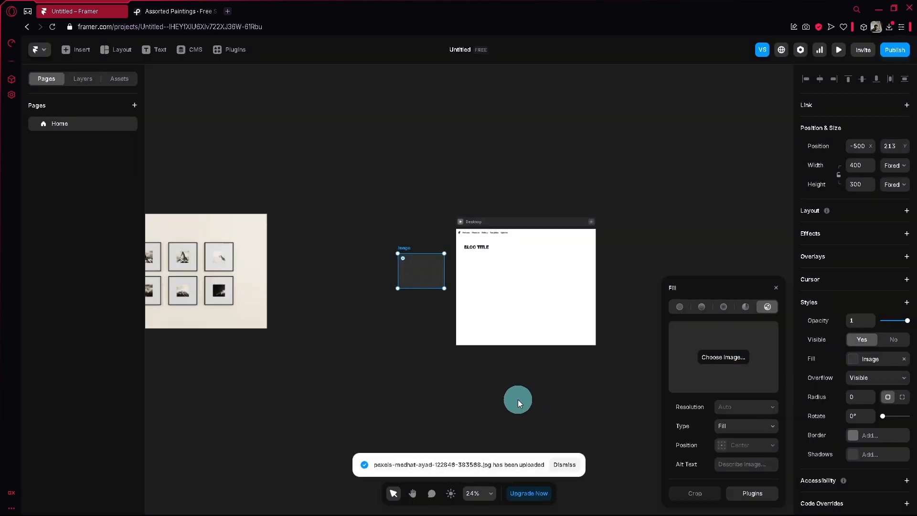
Move the filled 400 × 300 image element onto the Desktop page below the navigation bar.
scroll(284, 305, "up", 3)
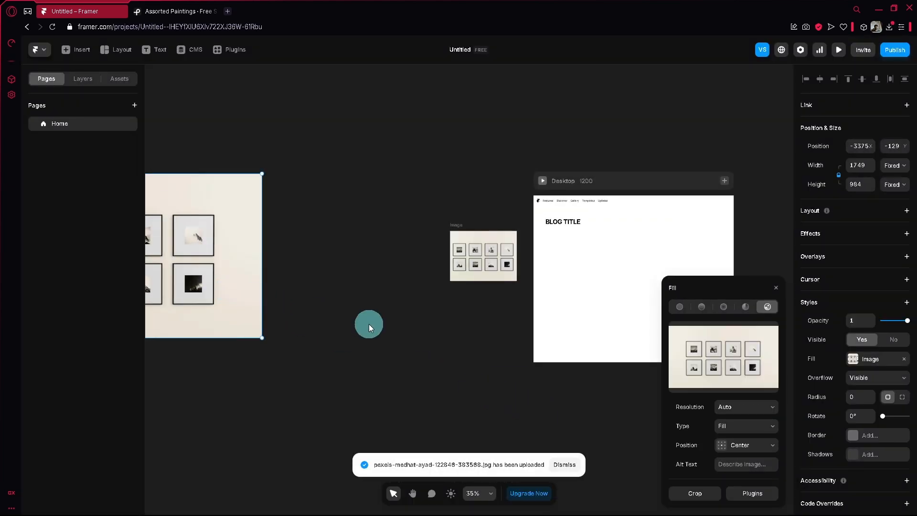
scroll(368, 324, "right", 3)
scroll(293, 319, "up", 5)
key("space")
scroll(263, 332, "right", 2)
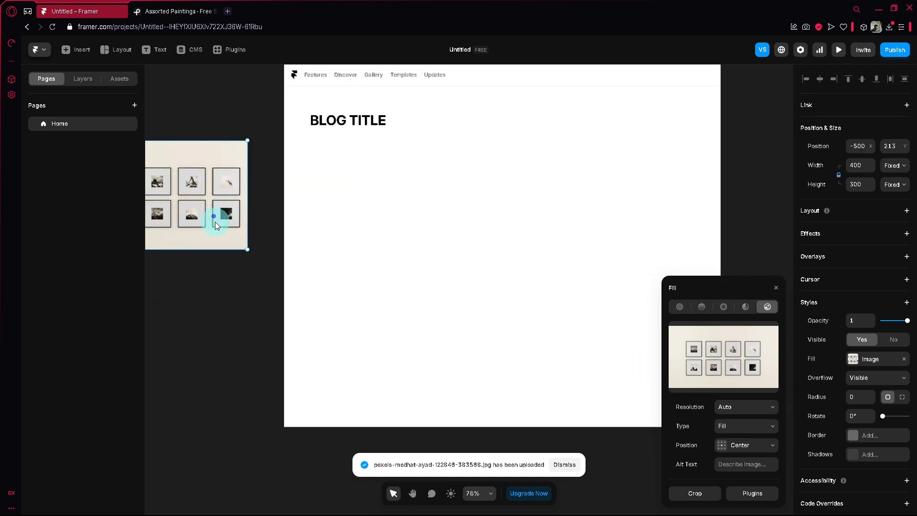
left_click_drag(215, 222, 527, 222)
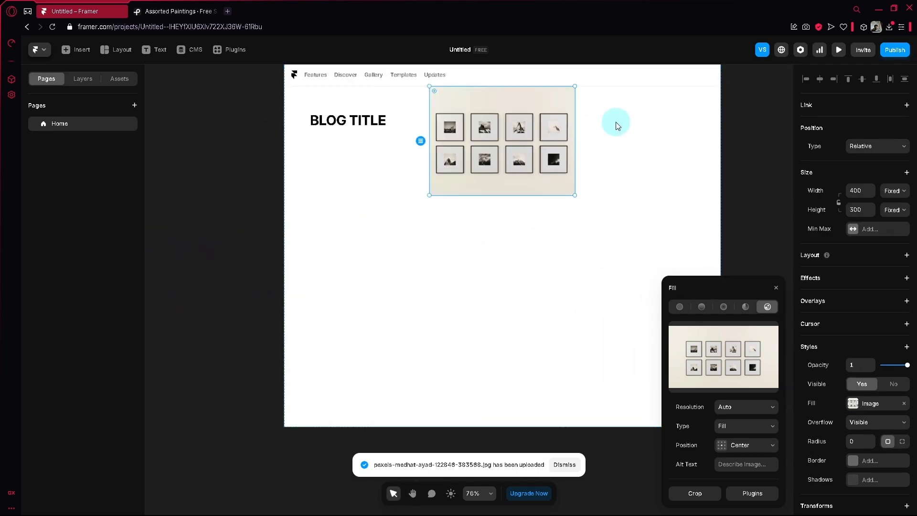
Set the image's position type to Absolute and place it about 287 from the left and 224 from the top.
left_click(870, 146)
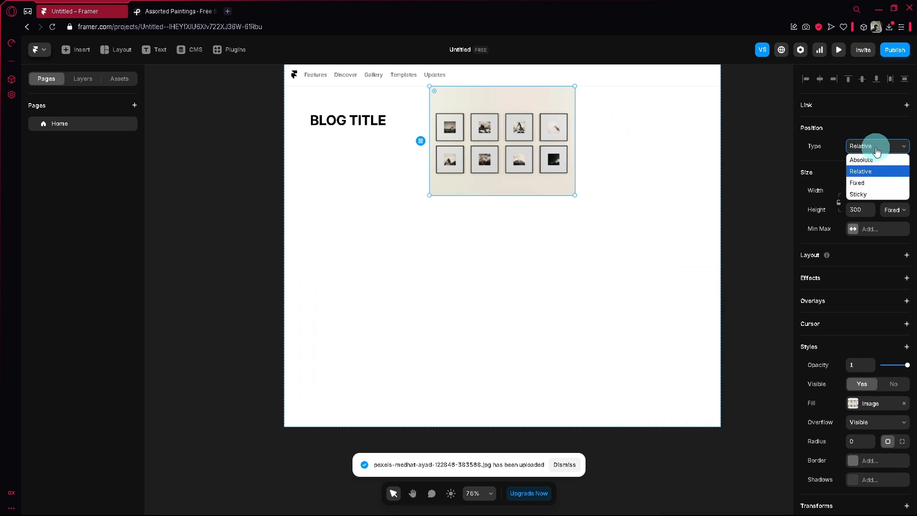
left_click(875, 162)
left_click_drag(539, 153, 498, 208)
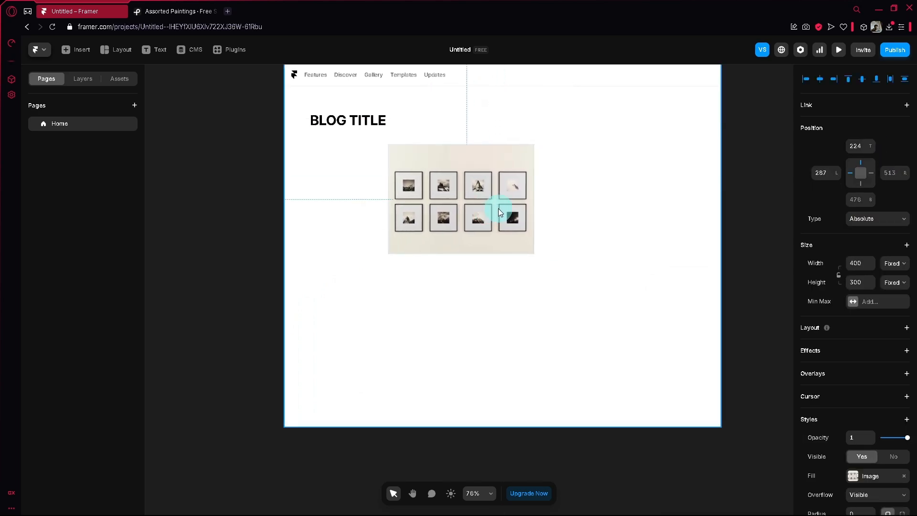
Enlarge the framed-pictures image to about 939 × 344, centred below the blog title, and add a Hover effect to it.
left_click_drag(532, 252, 627, 239)
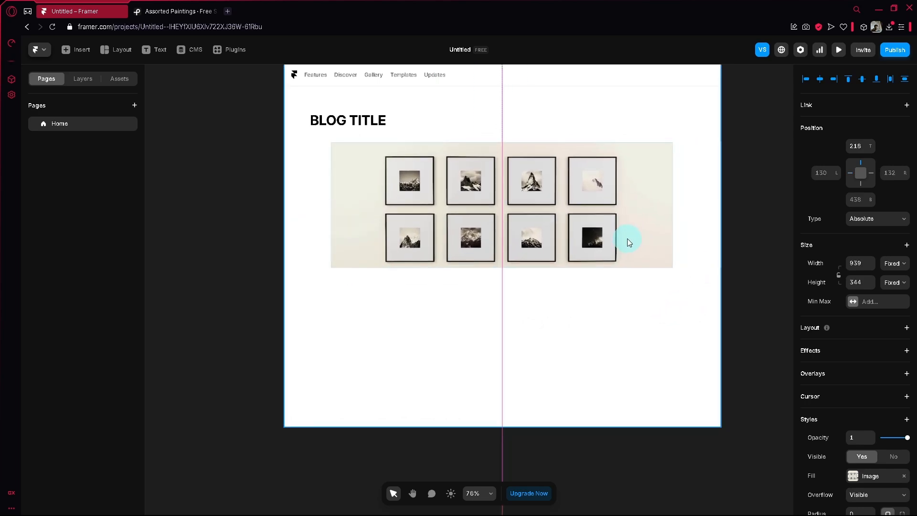
scroll(887, 358, "down", 1)
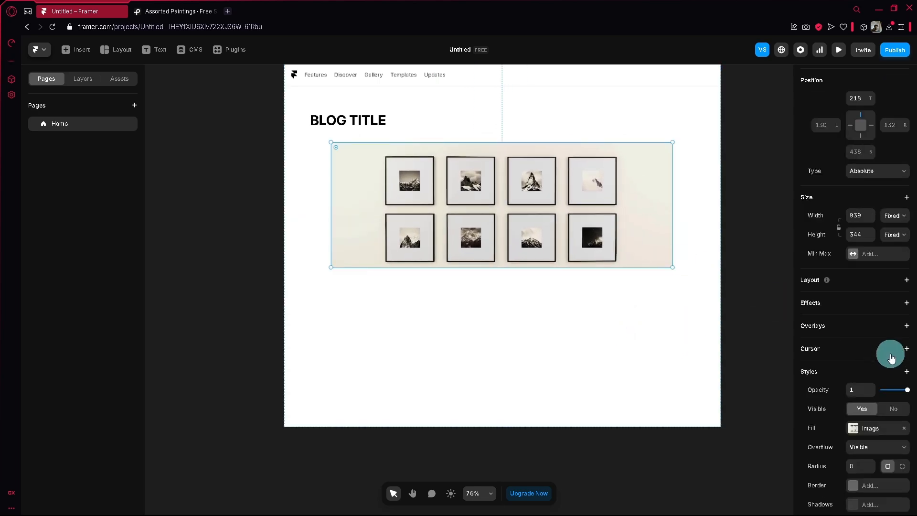
scroll(908, 334, "down", 1)
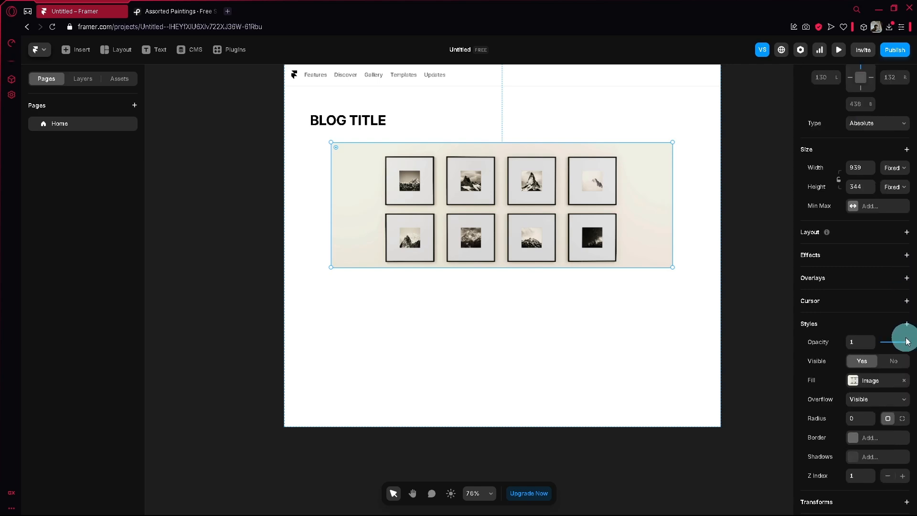
left_click(907, 302)
left_click(906, 279)
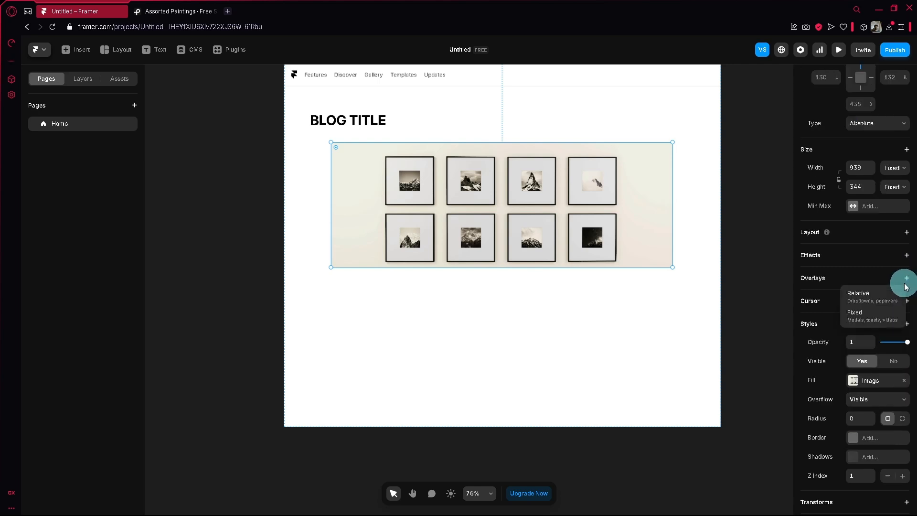
left_click(903, 260)
left_click(904, 258)
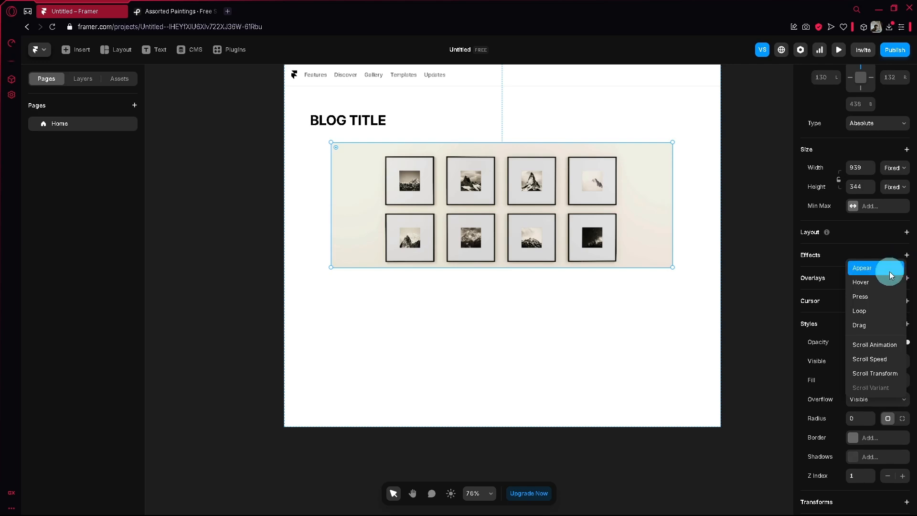
left_click(882, 286)
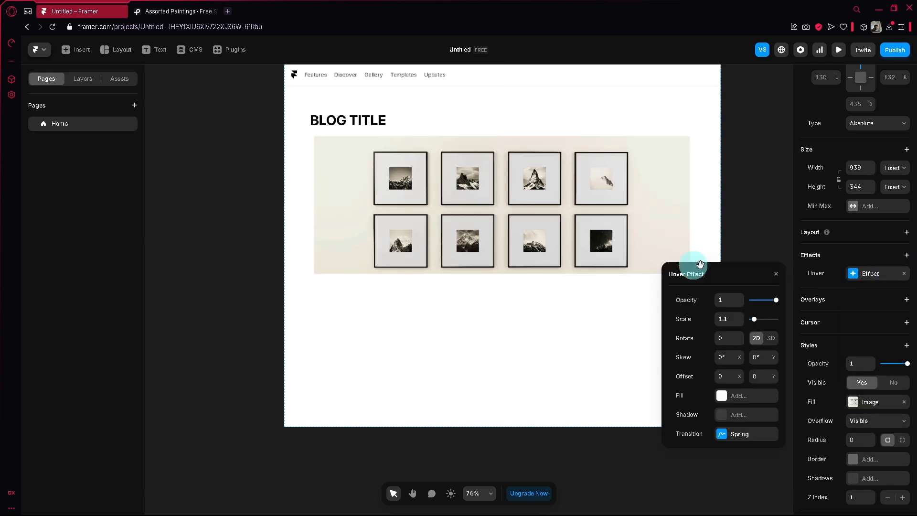
left_click(769, 216)
Add a Realistic outside shadow to the framed-pictures image.
scroll(767, 252, "up", 2)
left_click(583, 224)
left_click(635, 240)
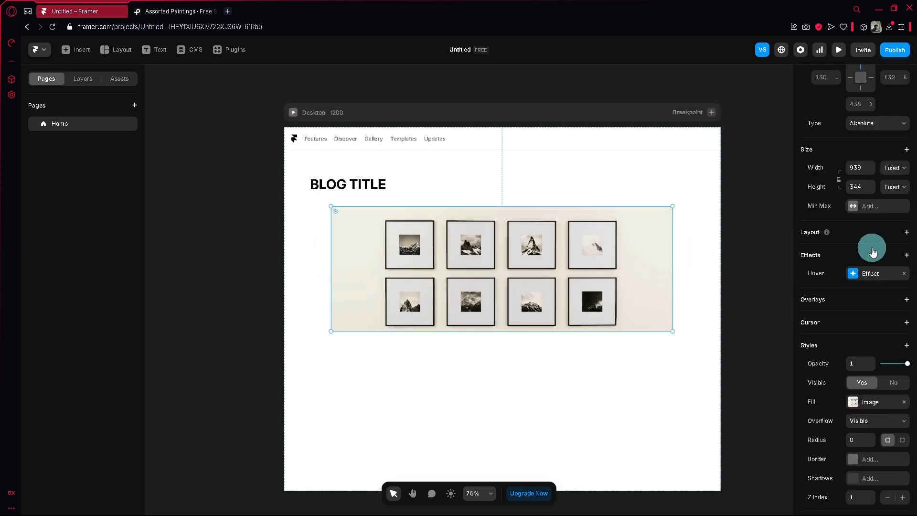
scroll(872, 252, "down", 2)
left_click(865, 385)
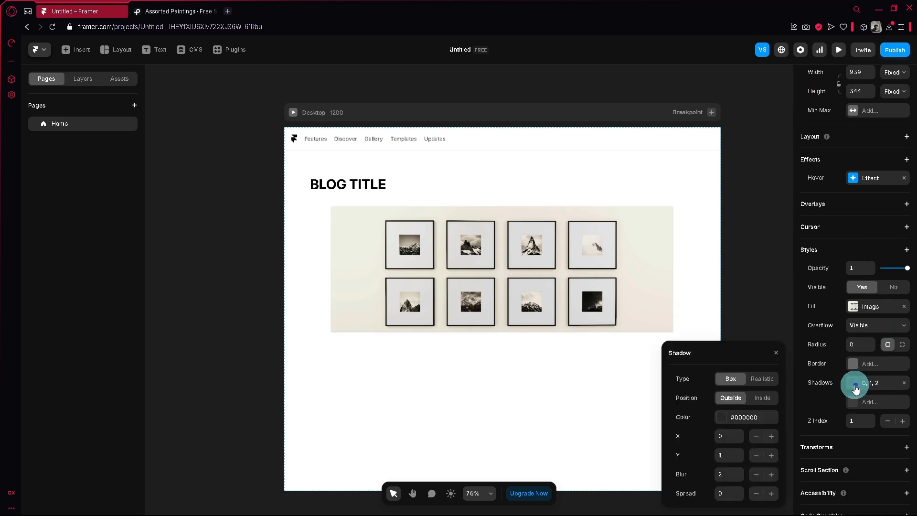
left_click(762, 380)
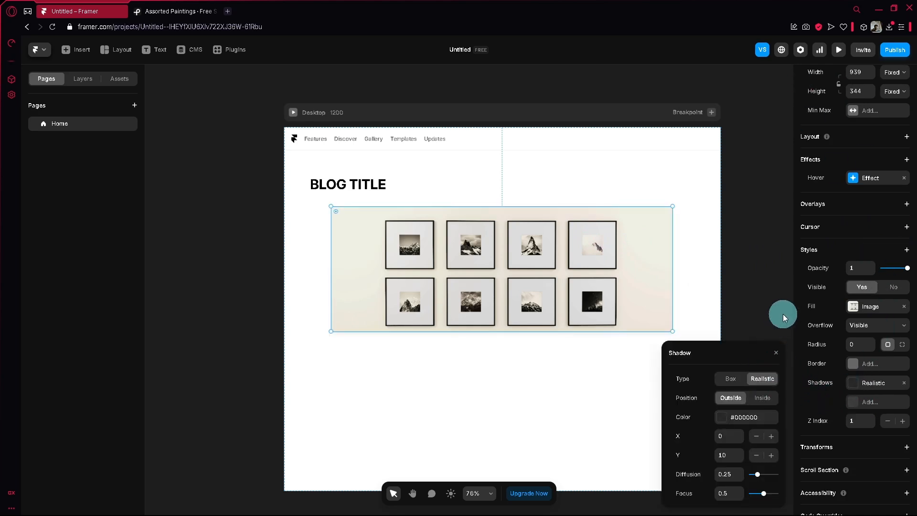
scroll(780, 306, "down", 1)
scroll(766, 296, "down", 2)
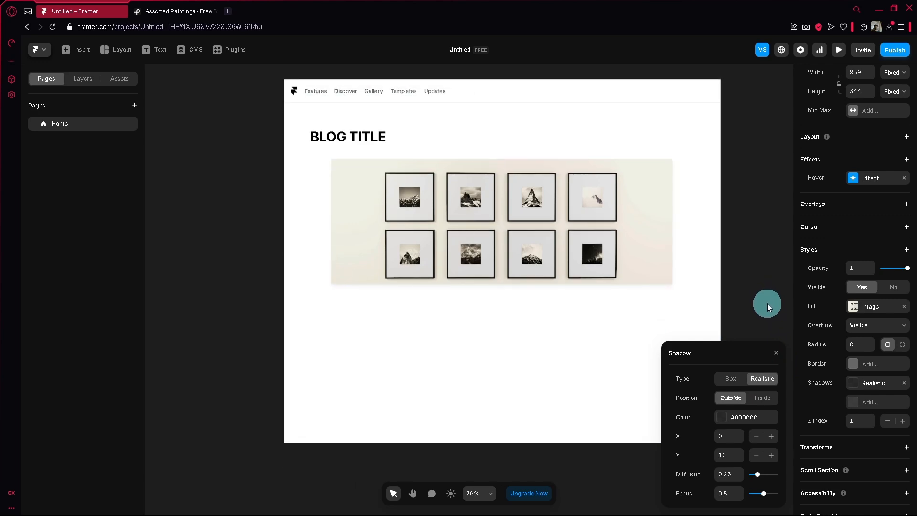
left_click(767, 308)
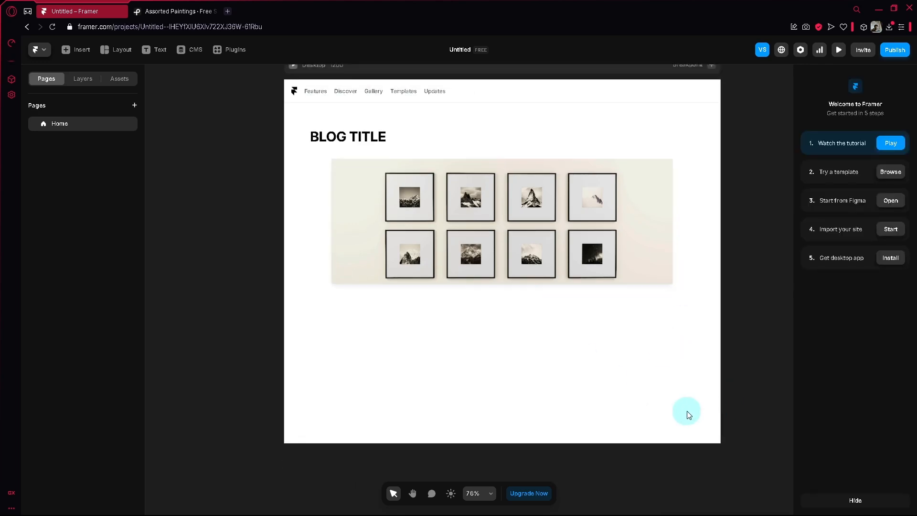
Extend the Desktop page well downward at about 1171 wide and shift the image slightly lower below the blog title.
scroll(379, 147, "up", 1)
left_click(312, 82)
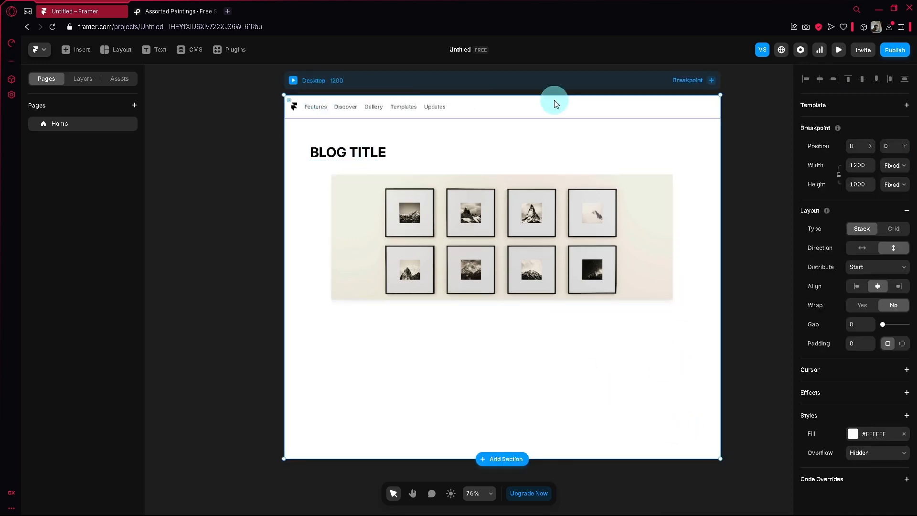
scroll(565, 365, "down", 5)
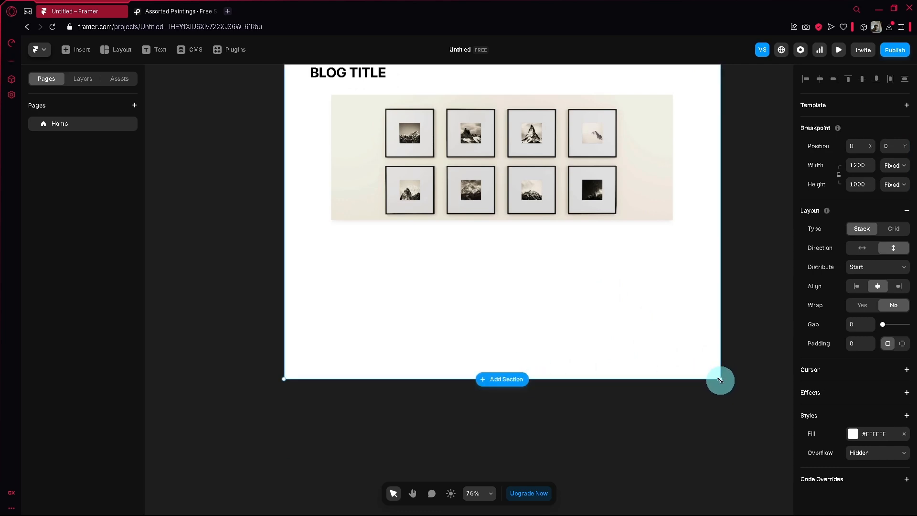
left_click_drag(720, 380, 711, 449)
scroll(745, 357, "up", 2)
left_click(743, 356)
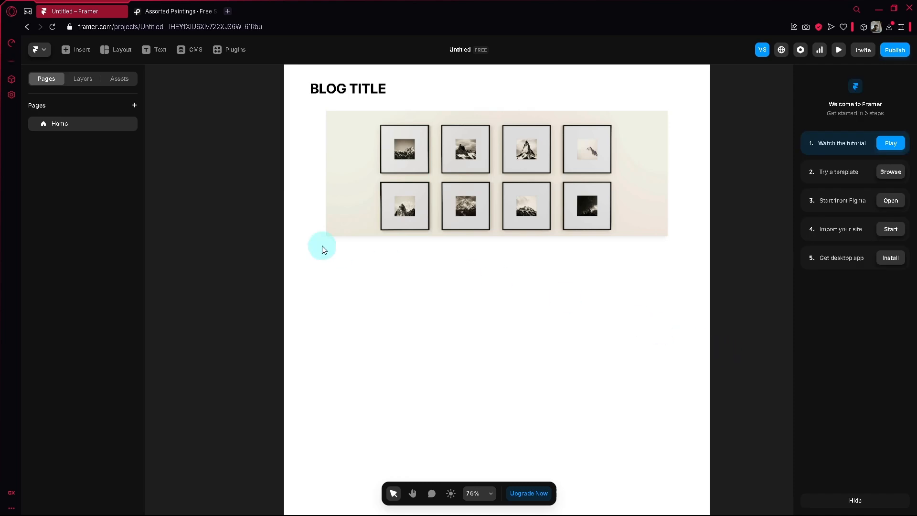
left_click_drag(458, 207, 469, 217)
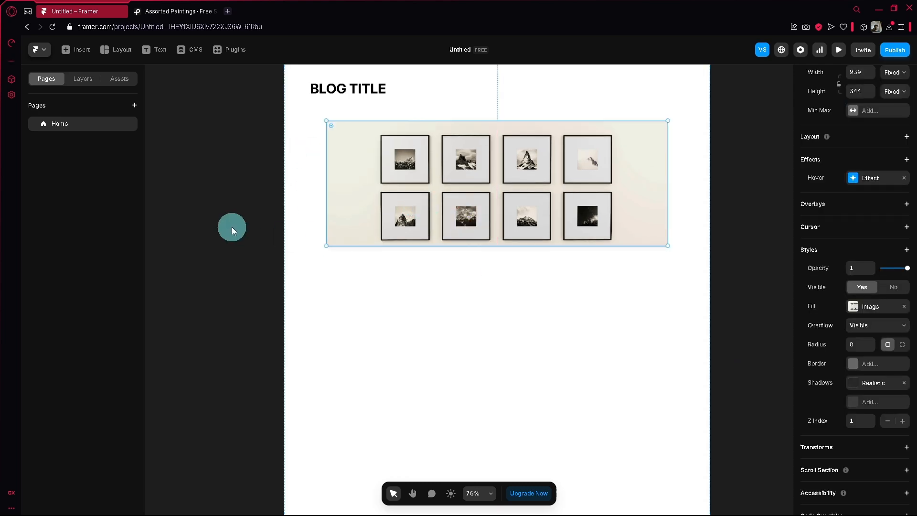
Add a text element reading "Content Of Your Blog" to the page.
left_click(146, 52)
left_click(379, 292)
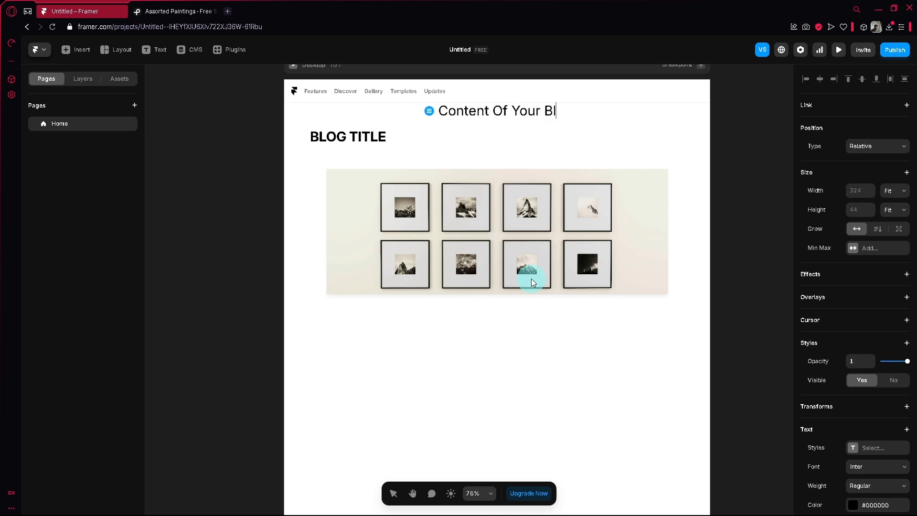
key("ctrl+a")
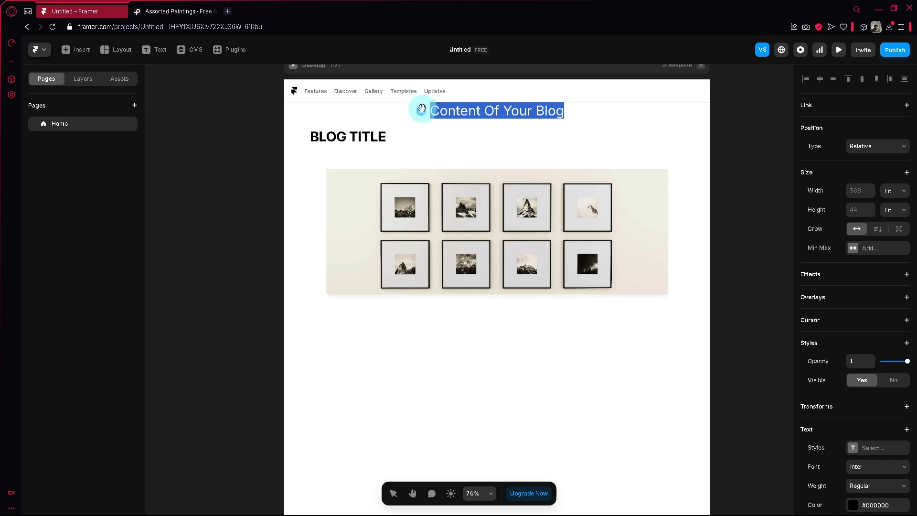
Set the content text's position type to Absolute, scale it to about 188 × 23 and place it below the image, about 128 from the left.
left_click_drag(421, 109, 430, 359)
left_click(885, 145)
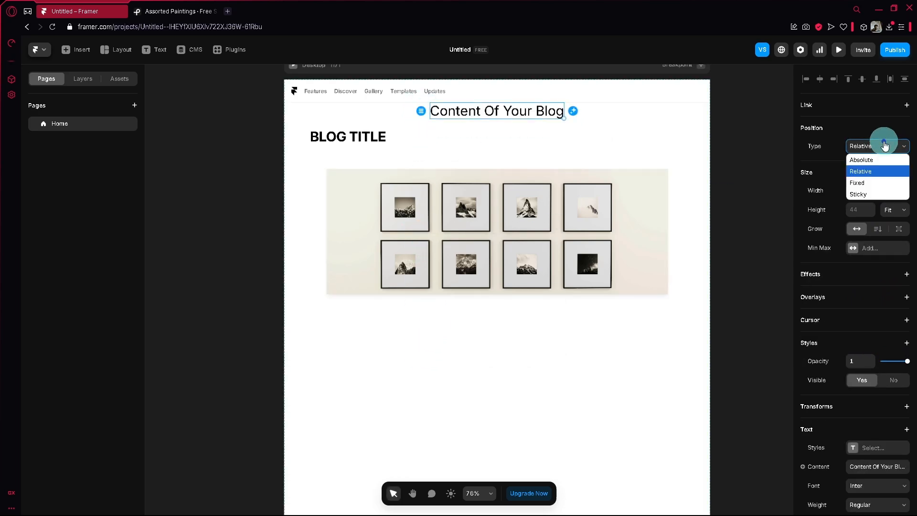
left_click(861, 159)
scroll(860, 229, "down", 2)
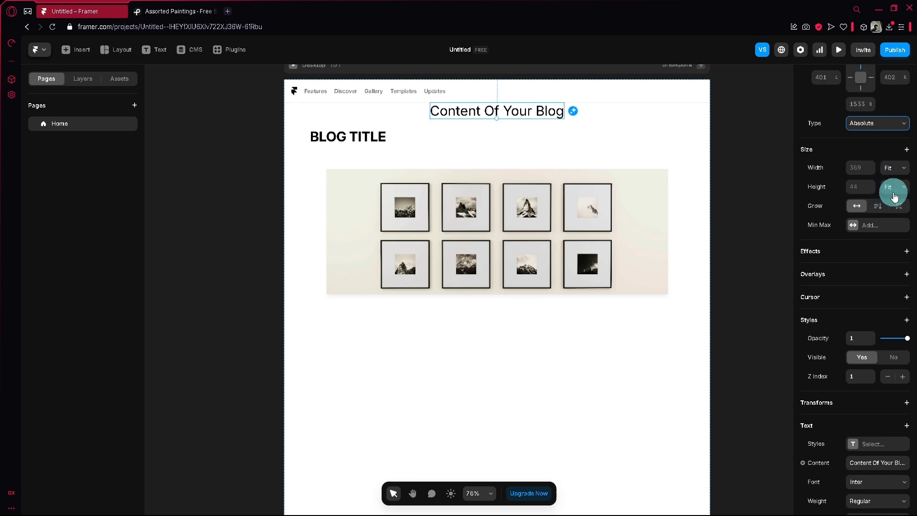
left_click_drag(502, 116, 488, 331)
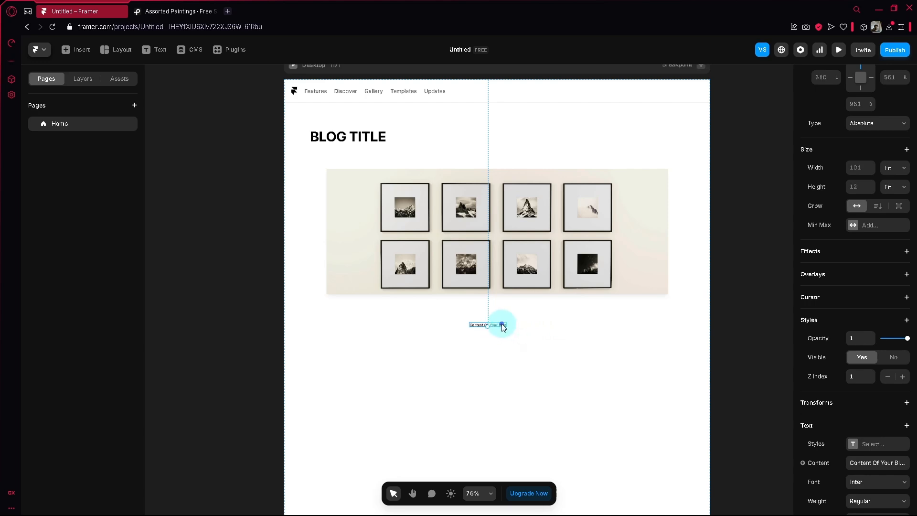
left_click_drag(503, 327, 399, 330)
scroll(411, 321, "down", 5)
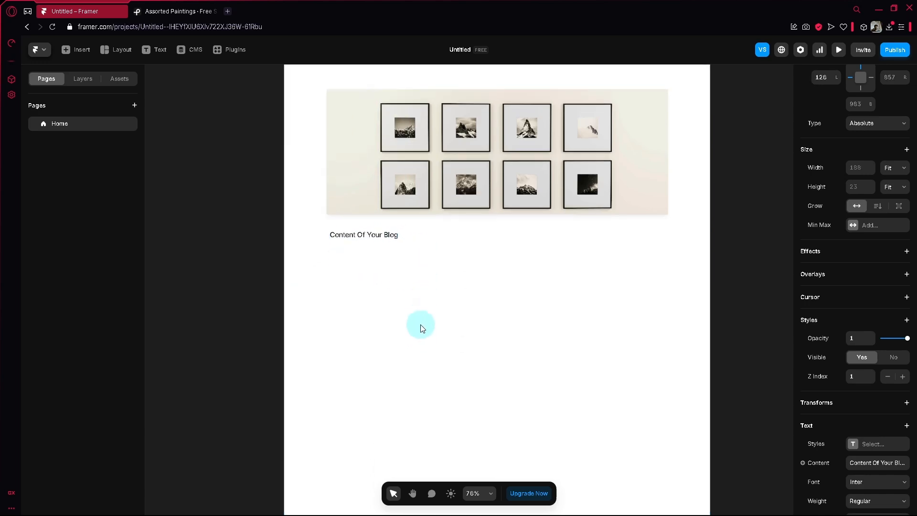
left_click(679, 367)
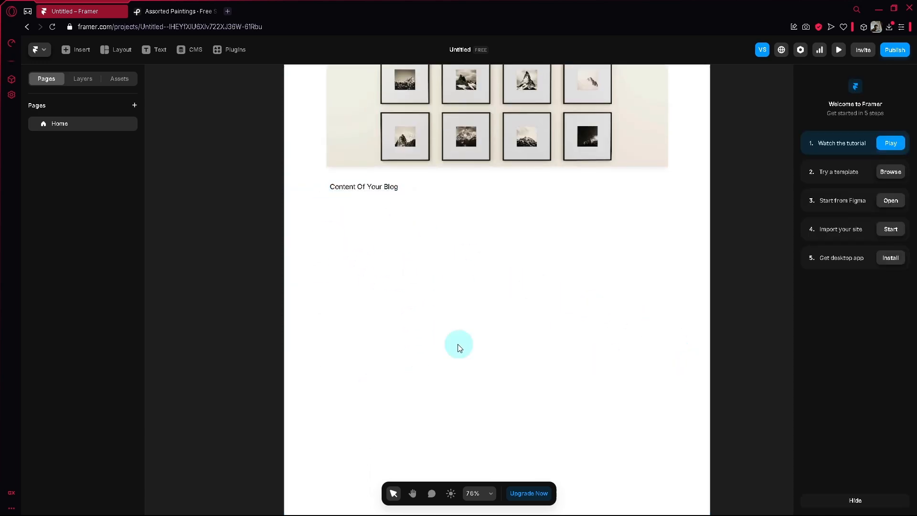
Insert the ready-made two-column section with image placeholders and captions onto the Desktop page.
left_click(371, 190)
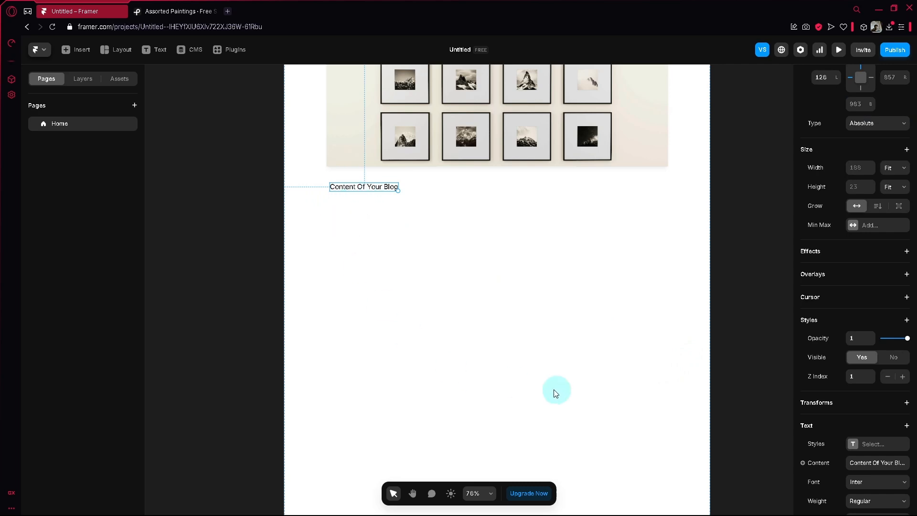
scroll(522, 387, "down", 3)
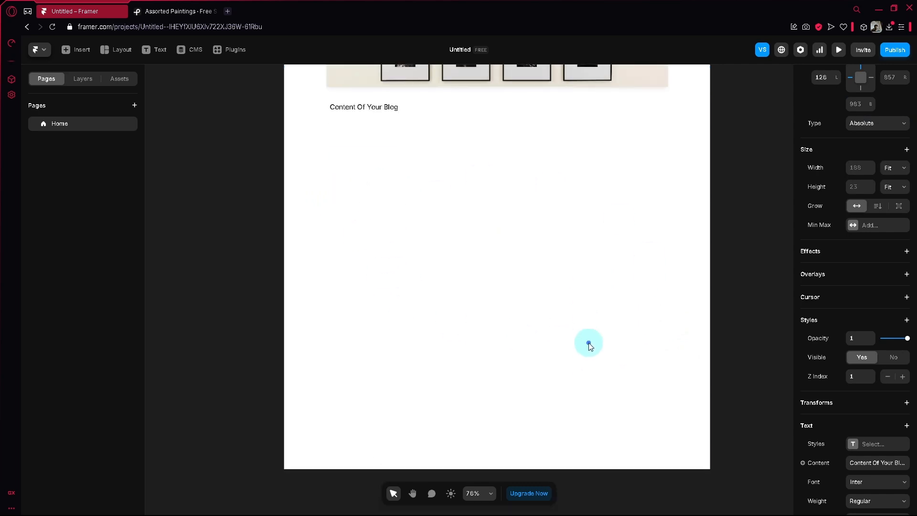
left_click(82, 51)
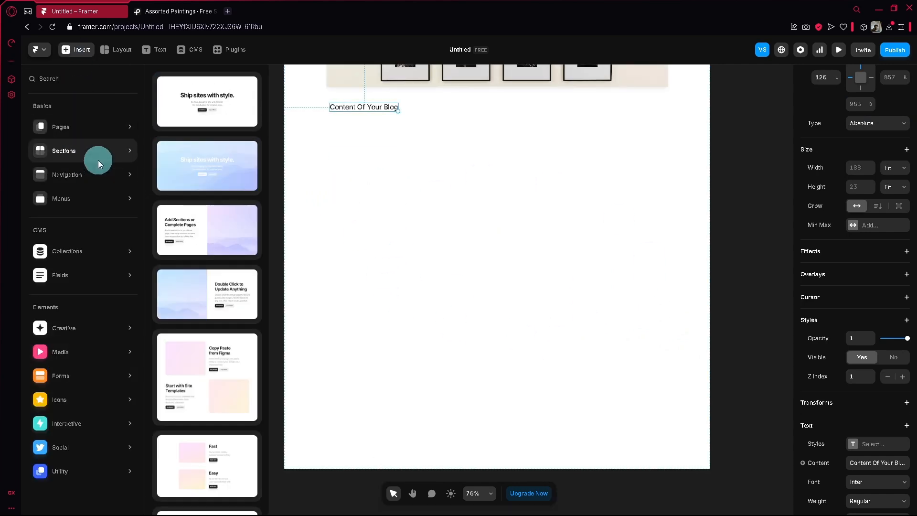
mouse_move(72, 174)
mouse_move(111, 143)
scroll(211, 177, "down", 7)
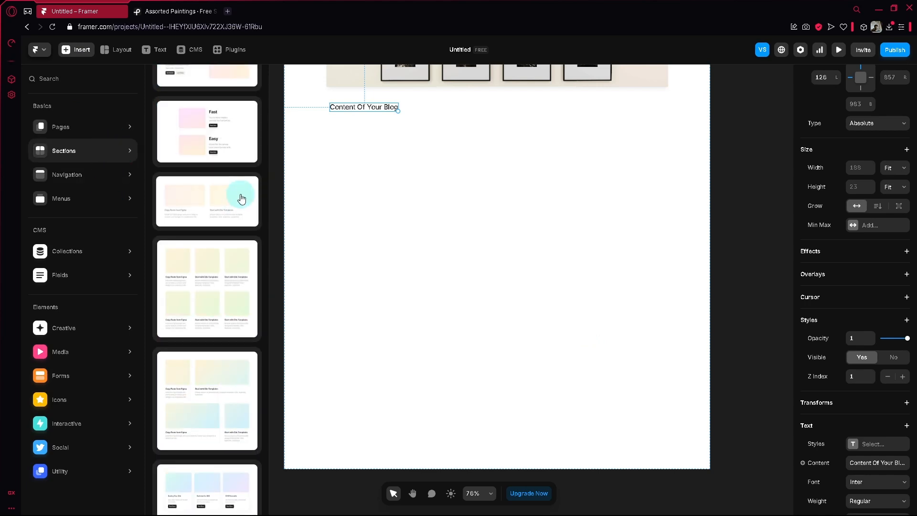
left_click_drag(199, 212, 478, 302)
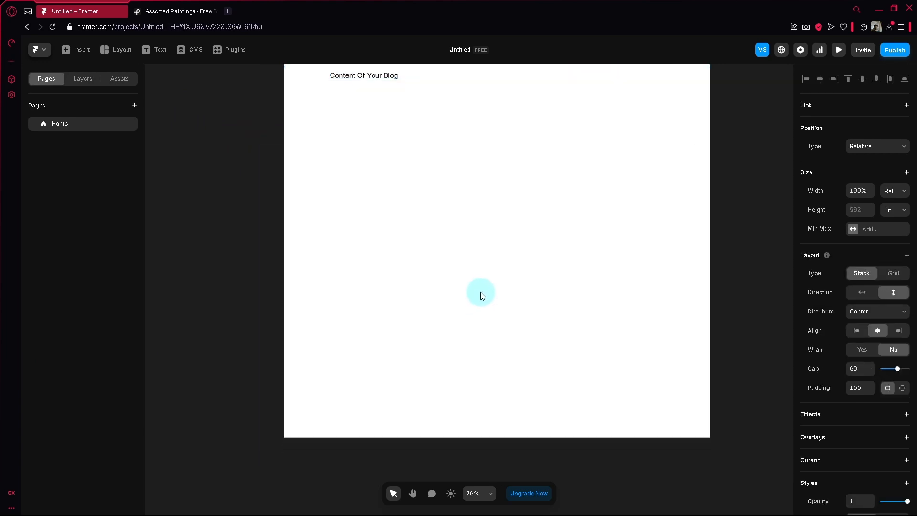
Try to move the inserted two-column section down below the blog content text.
scroll(480, 297, "up", 5)
left_click(440, 187)
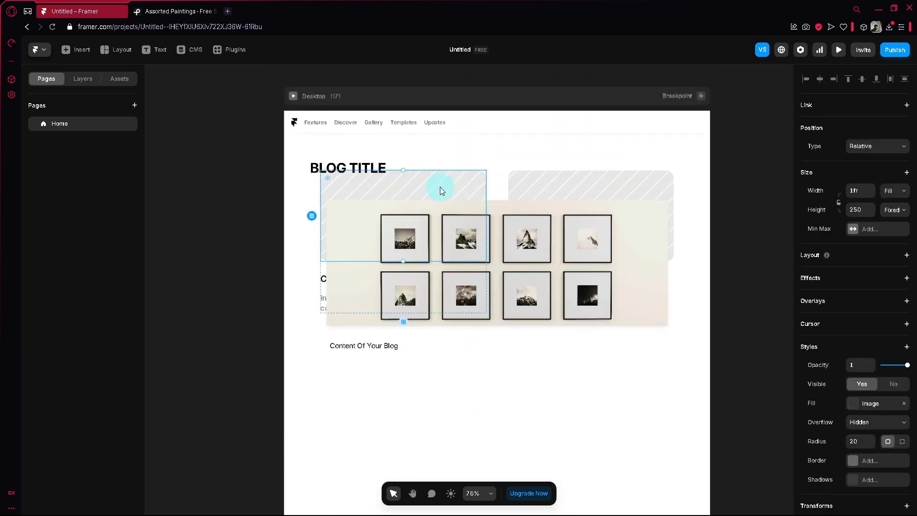
left_click(546, 196)
left_click(311, 279)
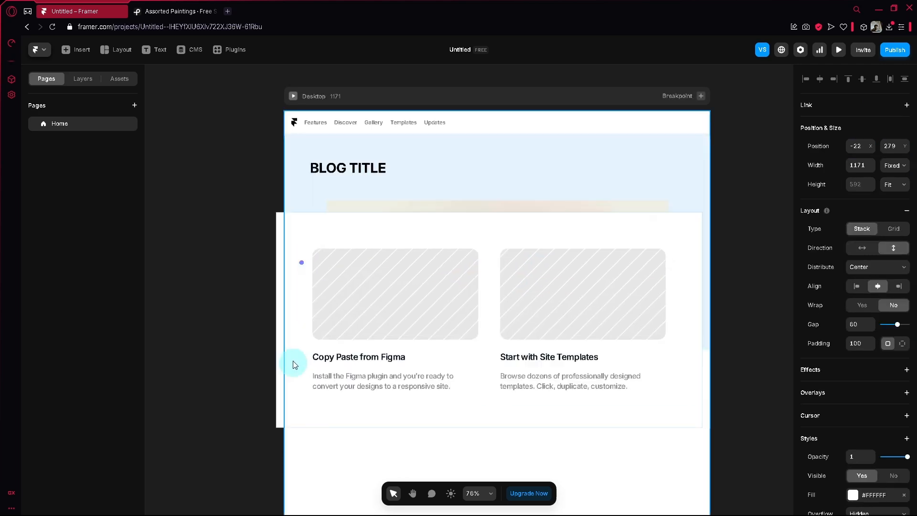
scroll(305, 449, "down", 2)
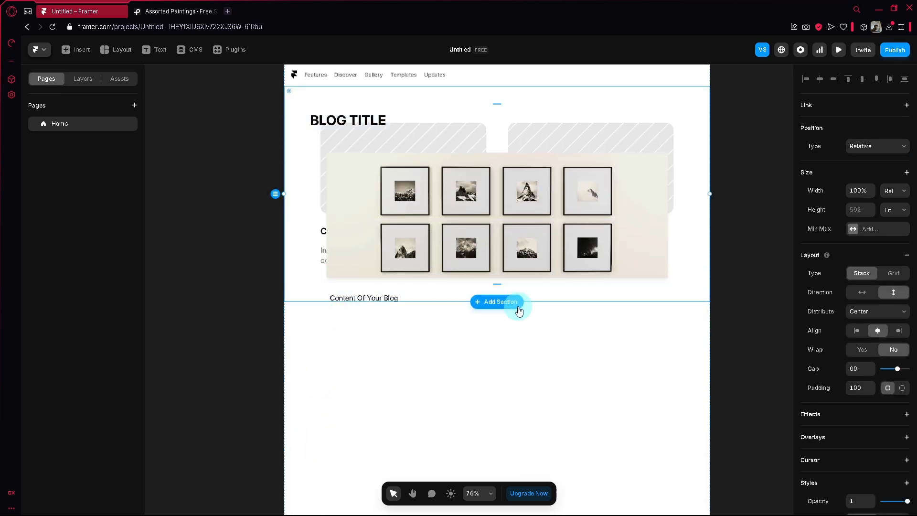
left_click_drag(515, 286, 536, 438)
scroll(528, 381, "up", 5)
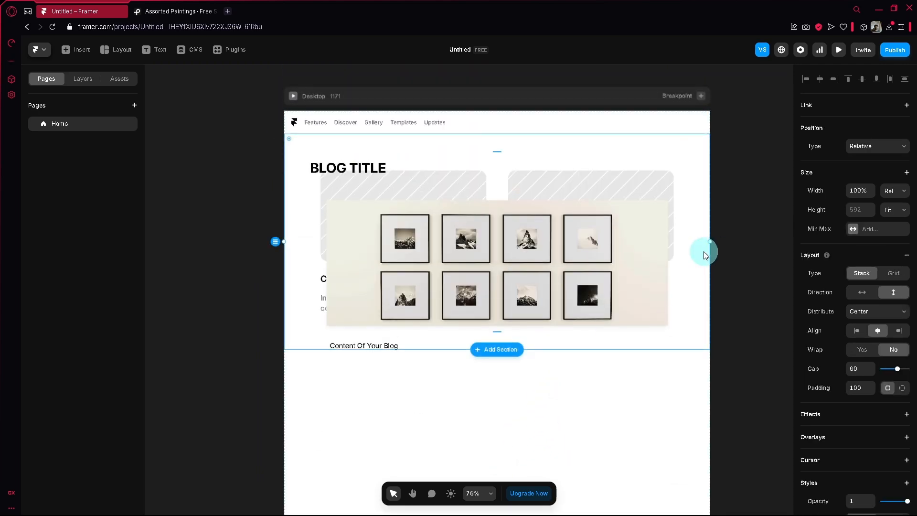
Set the two-column section's position type to Absolute and move it below the blog content text.
left_click(873, 147)
left_click(873, 160)
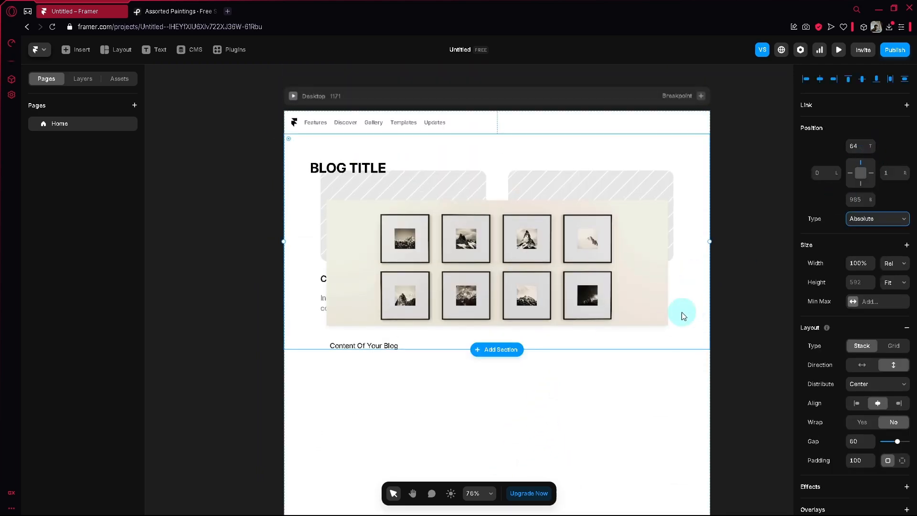
scroll(679, 445, "down", 1)
scroll(680, 466, "down", 2)
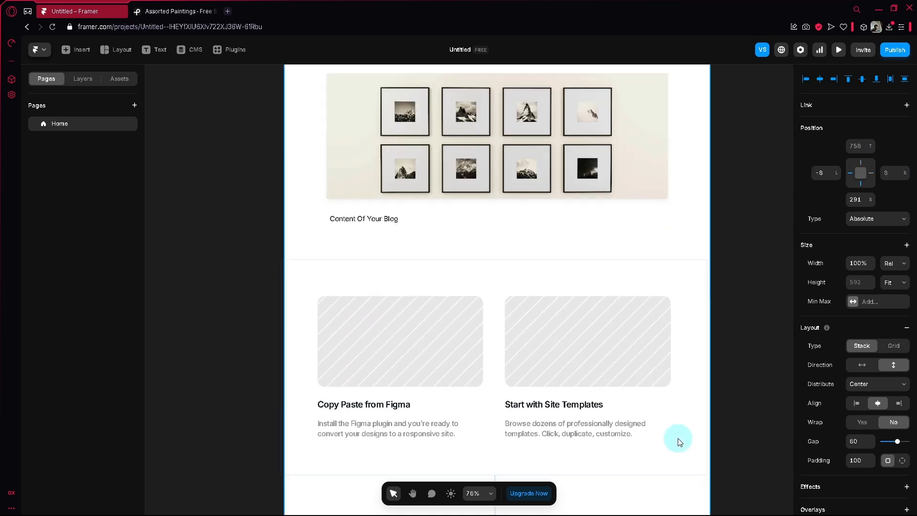
left_click_drag(679, 436, 675, 443)
left_click(741, 342)
Move the two-column section further down the page, to 0 from the left and about 50 from the bottom.
scroll(613, 359, "up", 2)
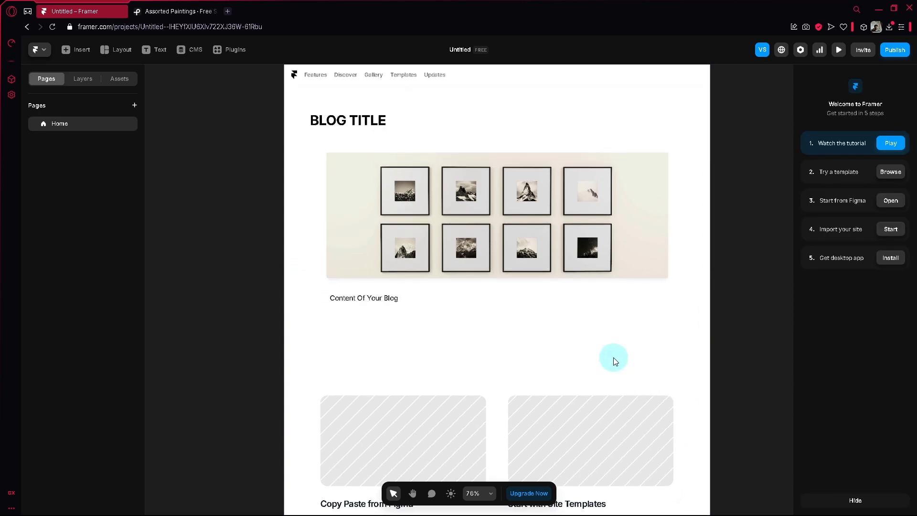
scroll(547, 358, "down", 3)
left_click(434, 242)
left_click_drag(463, 219, 472, 287)
scroll(440, 265, "down", 2)
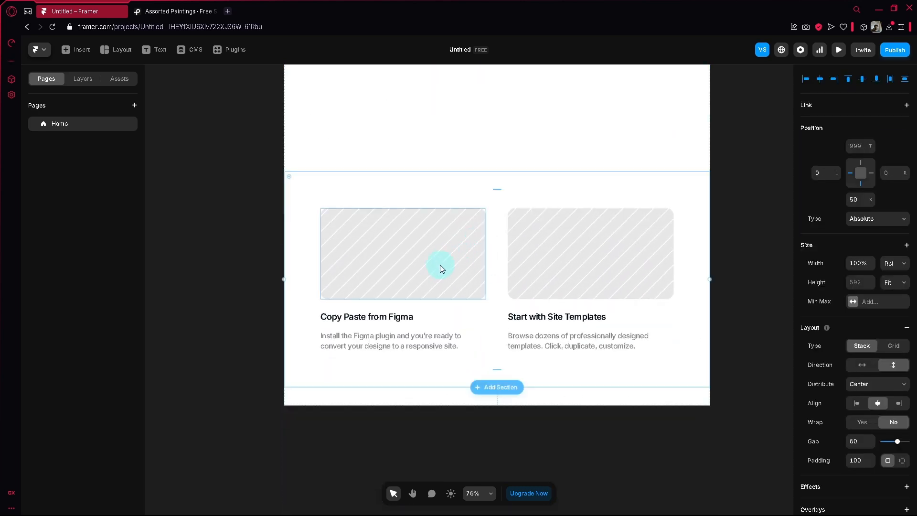
Replace the two captions in the two-column section with "Blog 1" and "Blog 2".
double_click(377, 316)
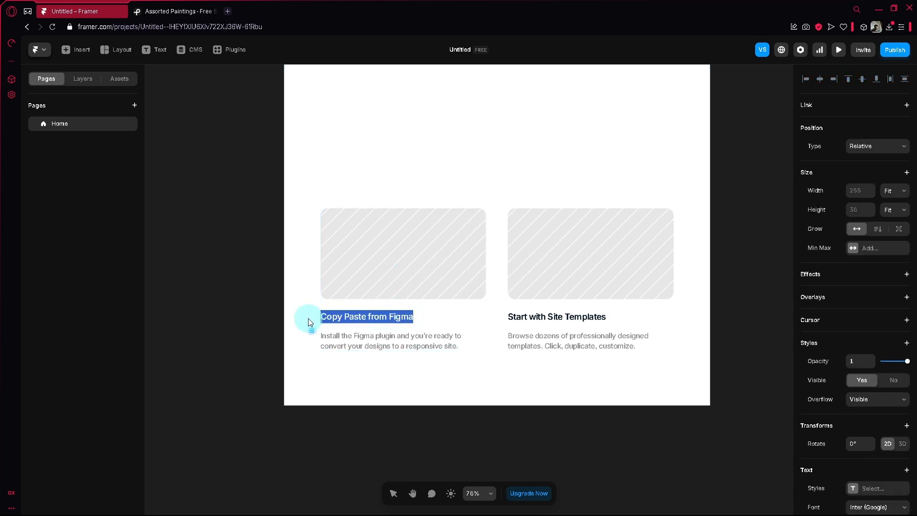
type("Blog 1")
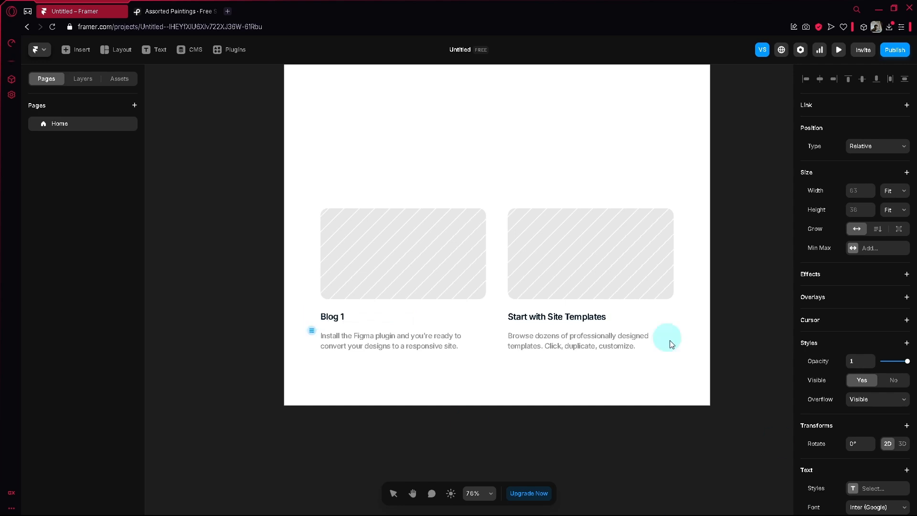
left_click(580, 323)
double_click(580, 322)
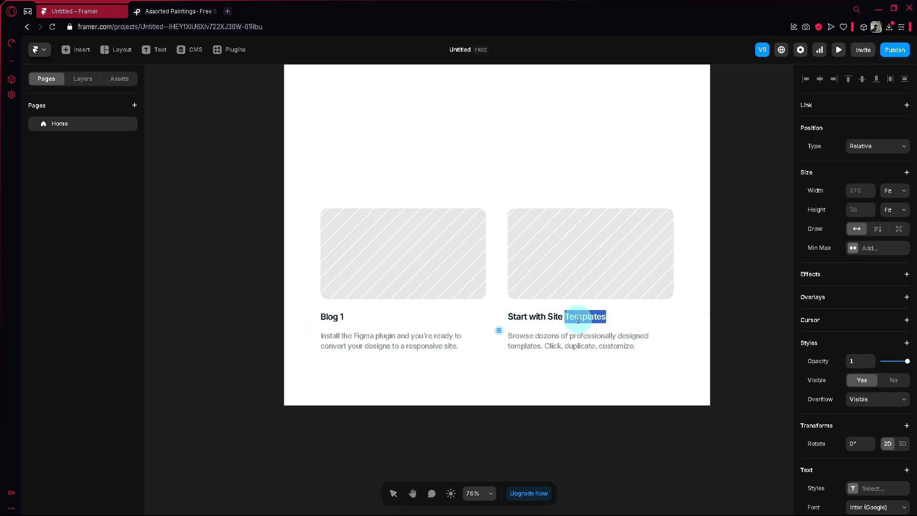
type("Blog 2")
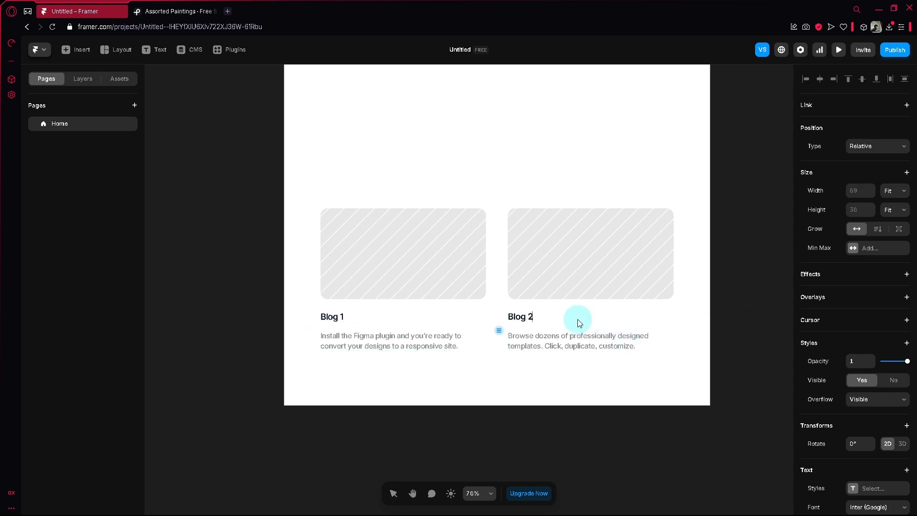
key("Escape")
Select the Blog 2 card and open its link destination choices without picking a page.
left_click(588, 286)
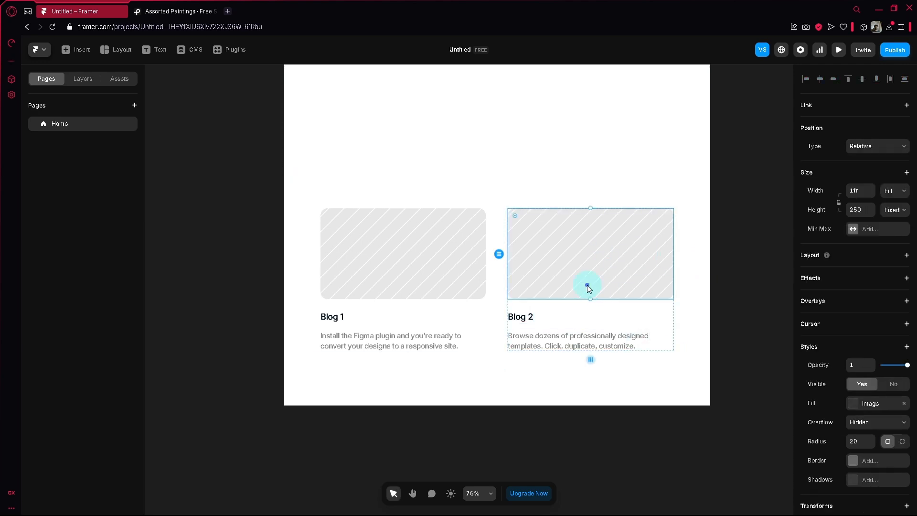
left_click(662, 310)
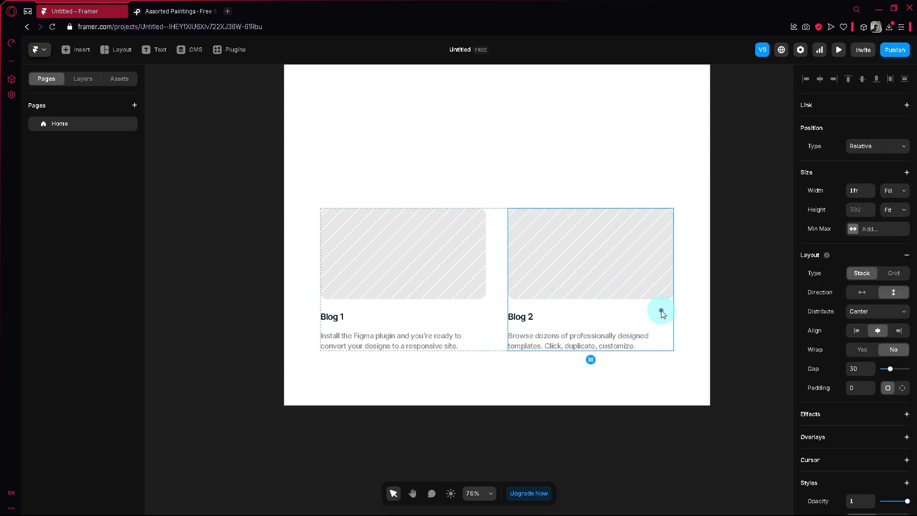
left_click(906, 105)
left_click(894, 130)
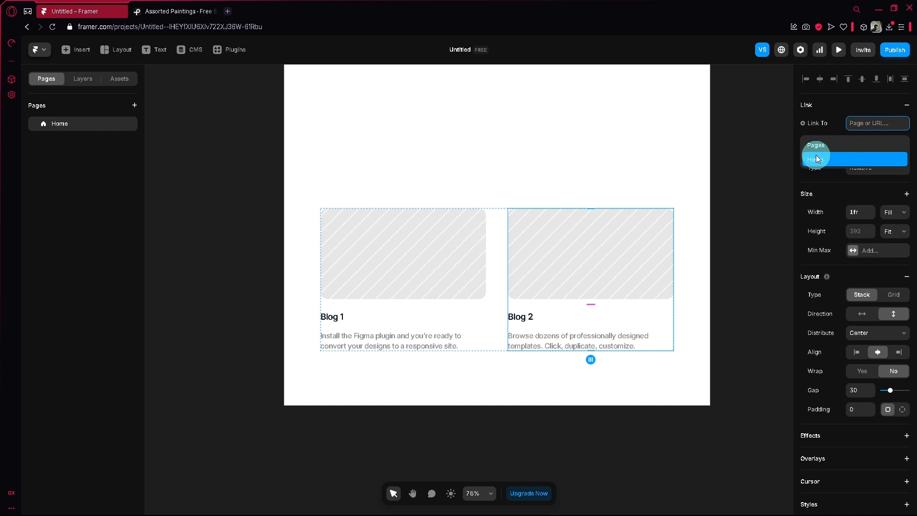
left_click(505, 388)
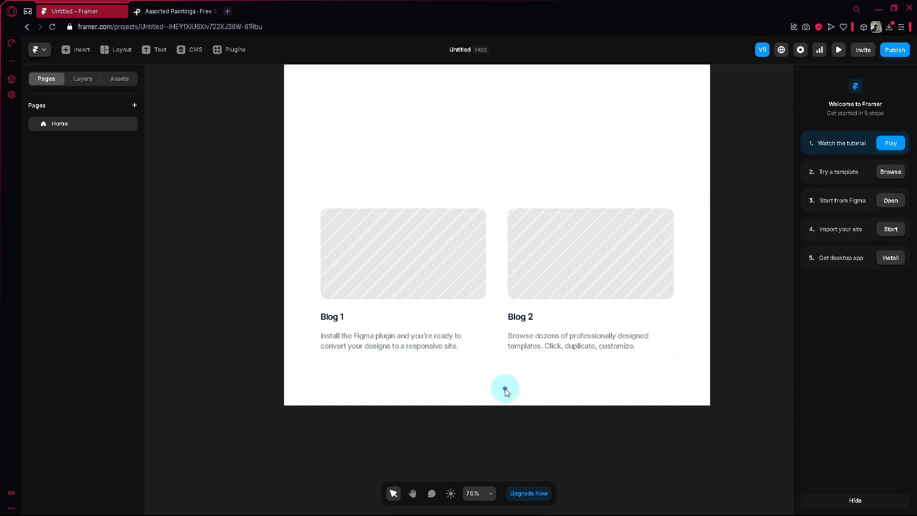
scroll(366, 120, "up", 6)
left_click(339, 127)
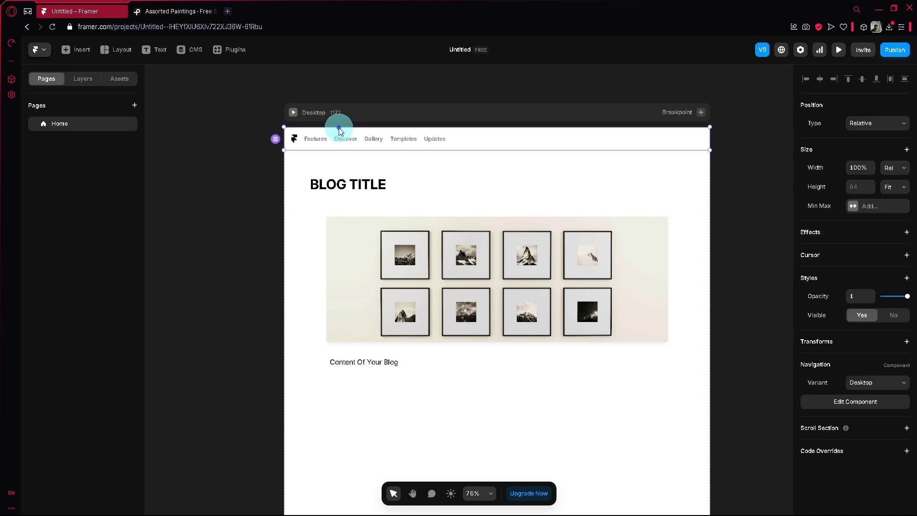
scroll(455, 233, "down", 2)
scroll(455, 233, "down", 5)
left_click(476, 342)
scroll(464, 335, "up", 2)
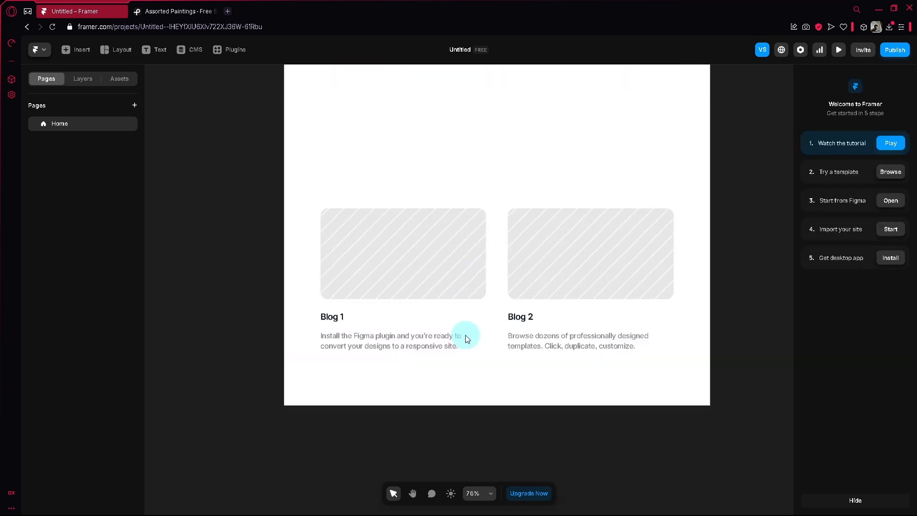
Try to insert the ready-made Contact section just below the end of the Desktop page, and undo the insertion.
left_click(462, 310)
left_click(491, 240)
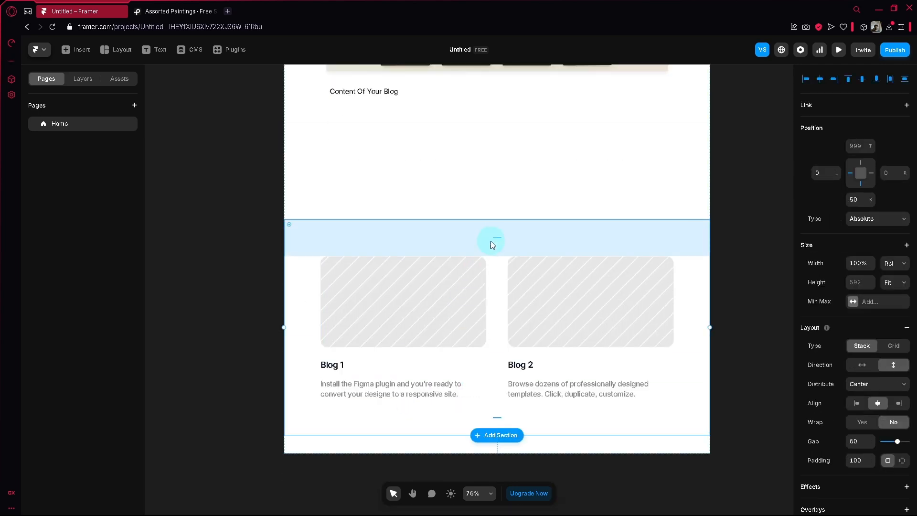
left_click(497, 434)
scroll(544, 420, "down", 2)
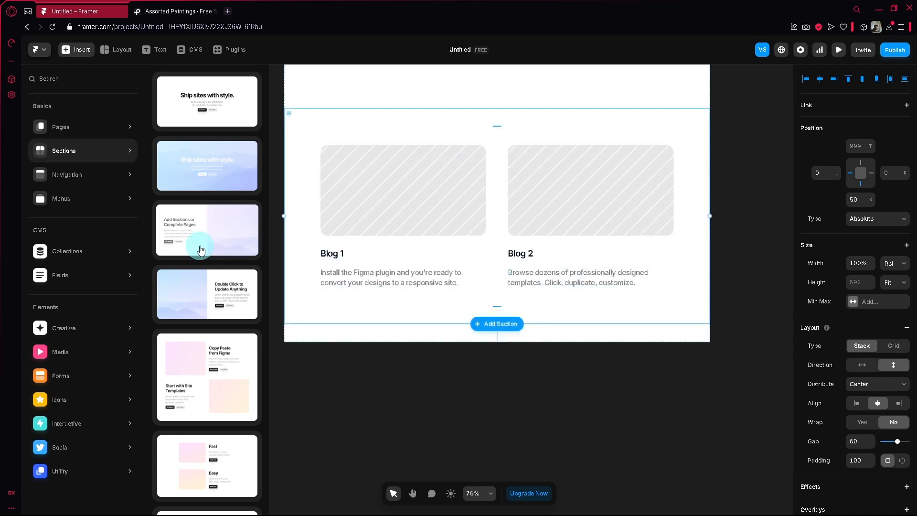
scroll(200, 249, "down", 5)
scroll(201, 249, "down", 5)
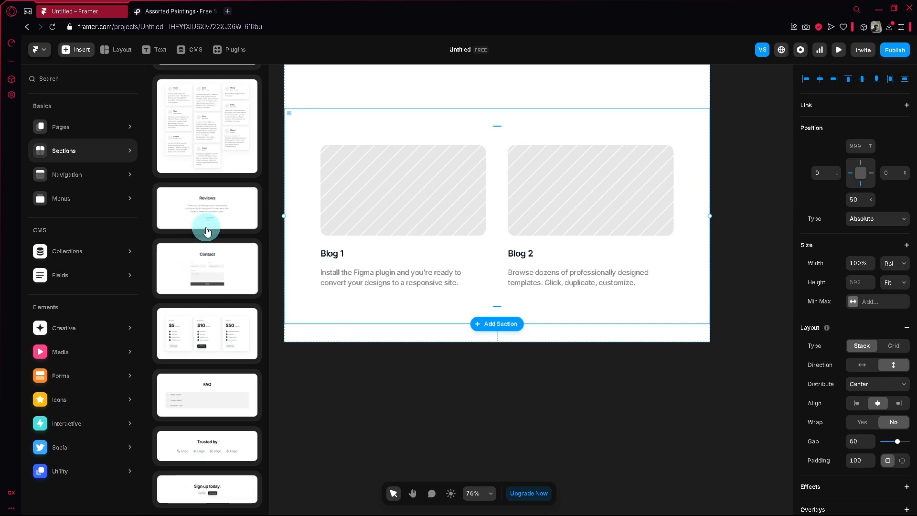
left_click_drag(203, 302, 500, 360)
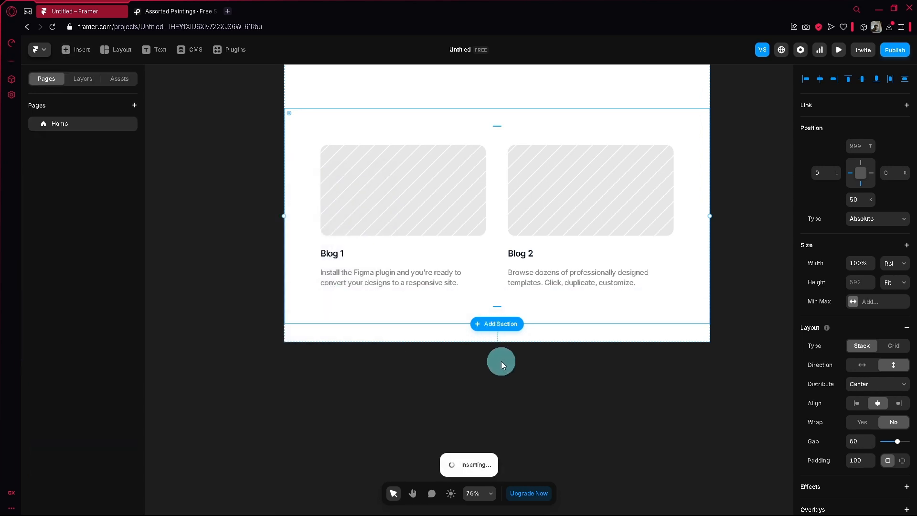
key("ctrl+z")
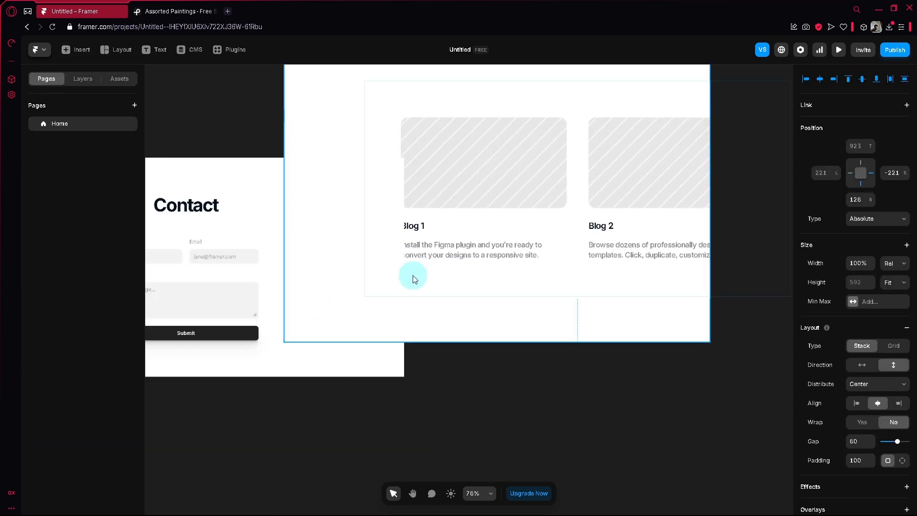
left_click(396, 322)
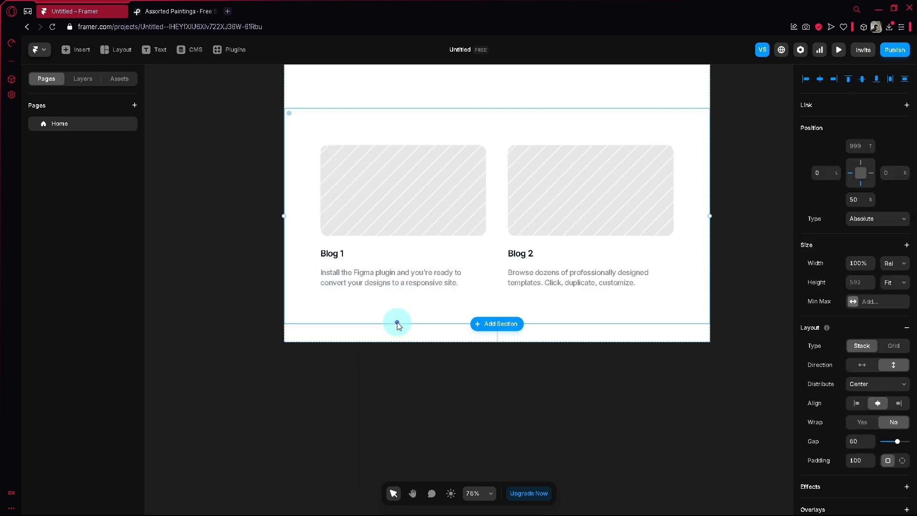
key("Escape")
Try to add the ready-made Contact section directly into the Desktop page's layout.
left_click(482, 323)
left_click(496, 324)
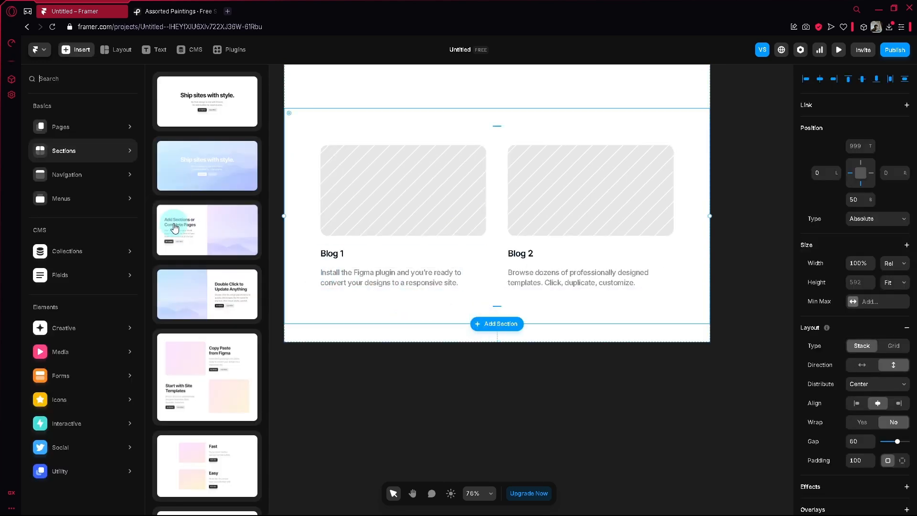
scroll(220, 312, "down", 5)
scroll(230, 377, "down", 2)
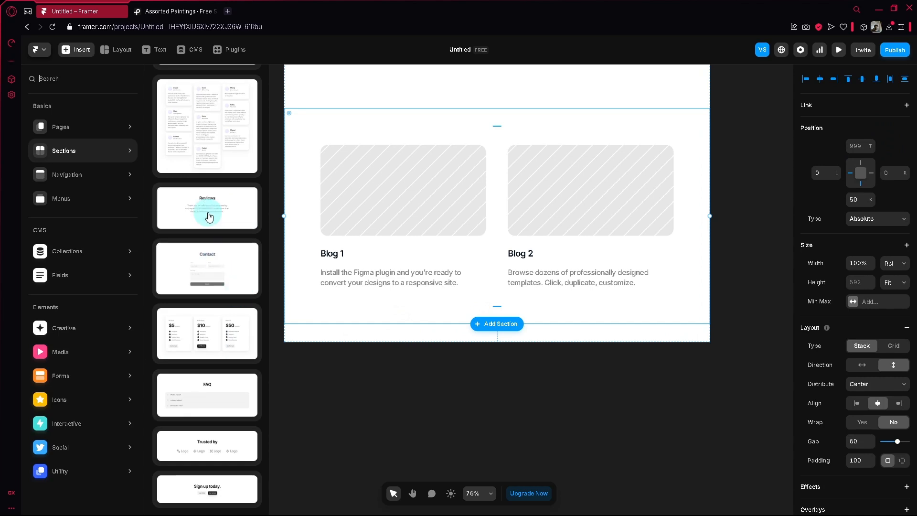
scroll(205, 287, "up", 4)
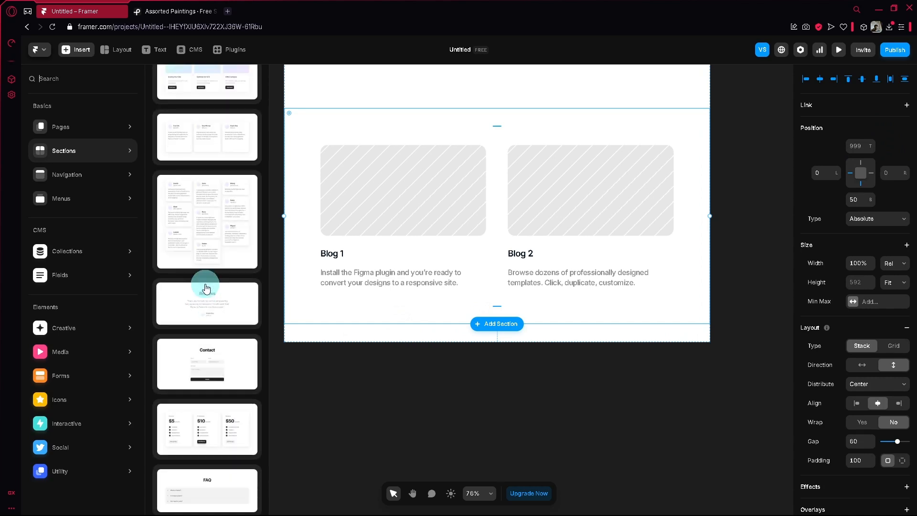
scroll(217, 244, "down", 4)
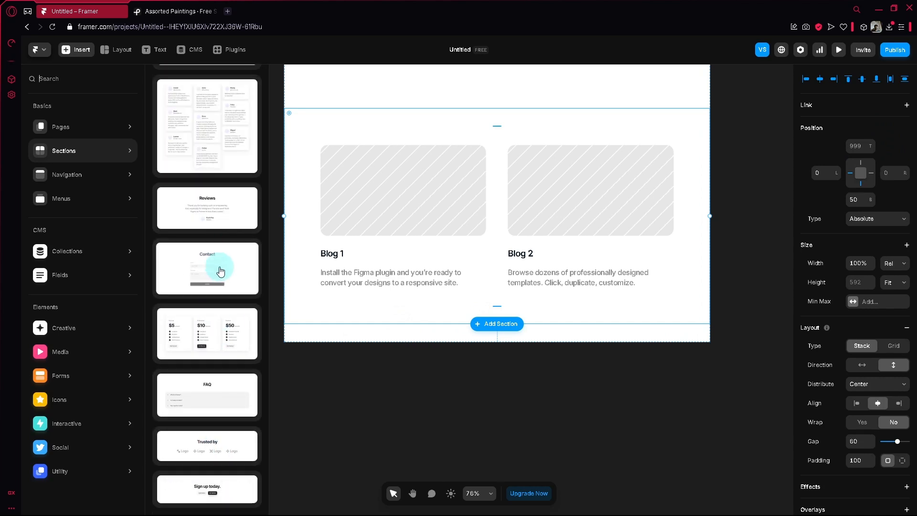
left_click(210, 272)
scroll(515, 318, "down", 6)
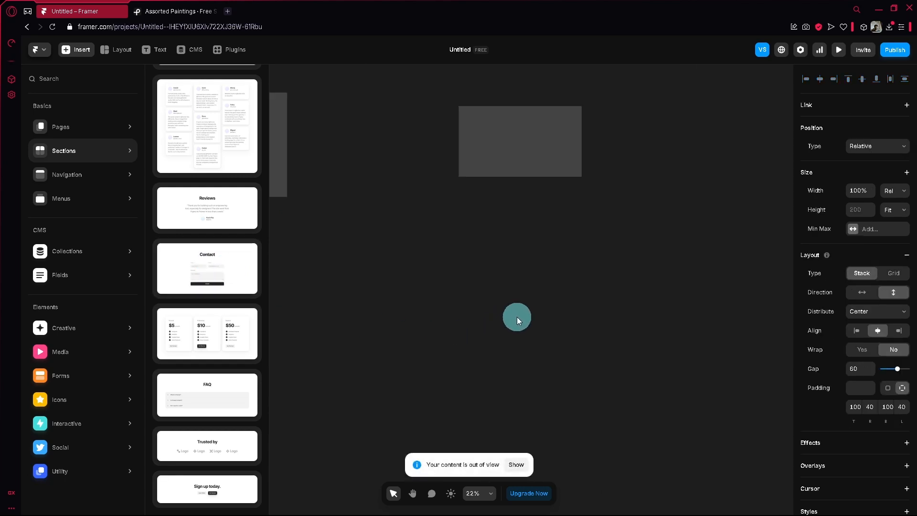
scroll(534, 289, "up", 2)
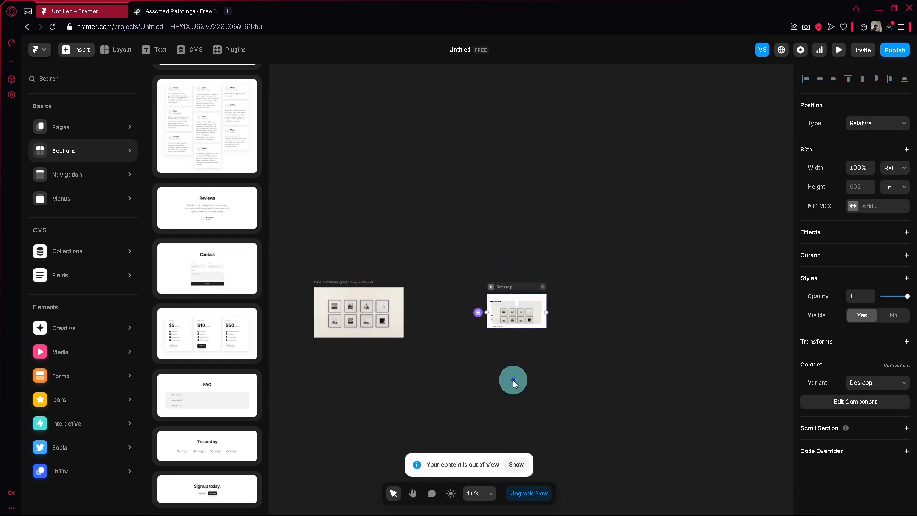
left_click(513, 380)
scroll(563, 391, "up", 5)
left_click(236, 300)
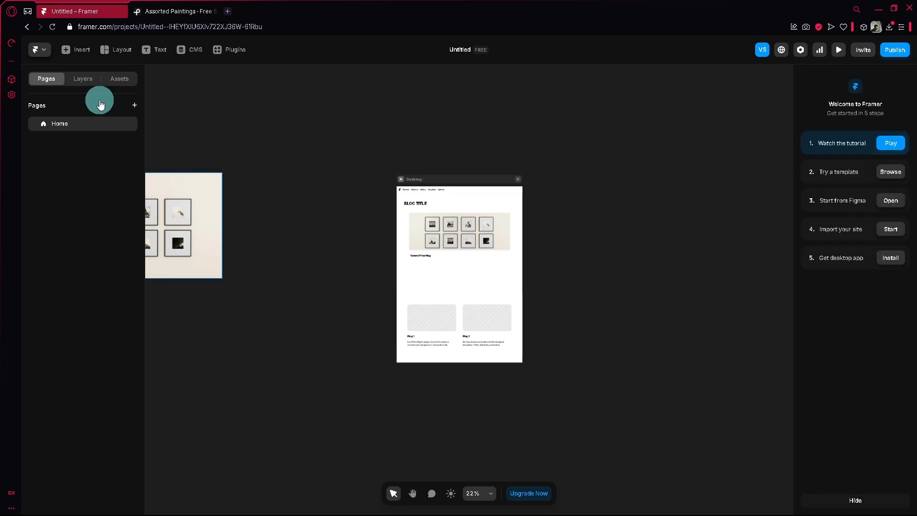
Insert the ready-made Contact section on the empty canvas beside the Desktop page.
left_click(71, 48)
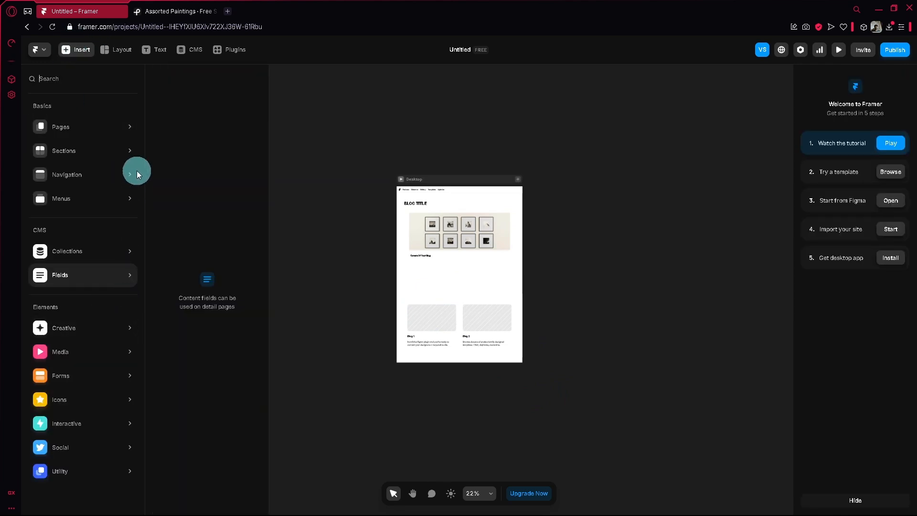
mouse_move(103, 177)
mouse_move(98, 135)
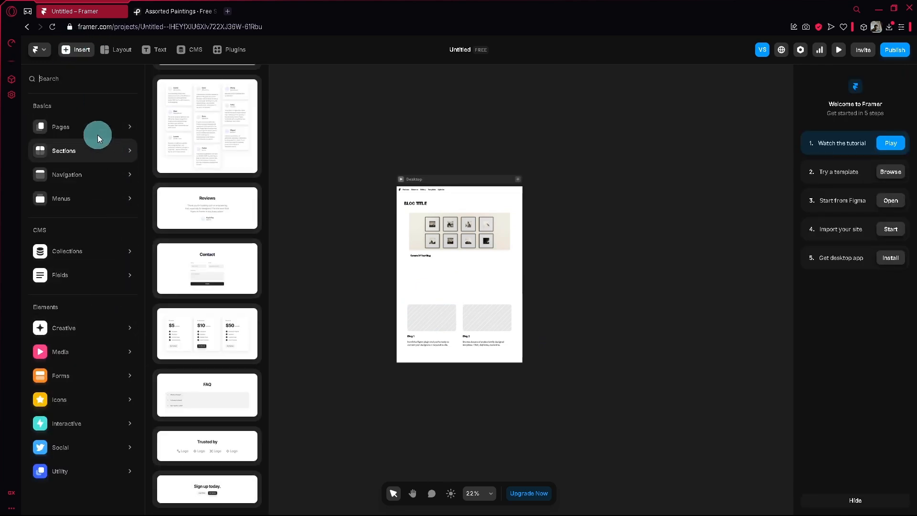
left_click_drag(195, 265, 694, 285)
Extend the Desktop page downward to make room for another section, with a width of about 1184.
left_click(420, 191)
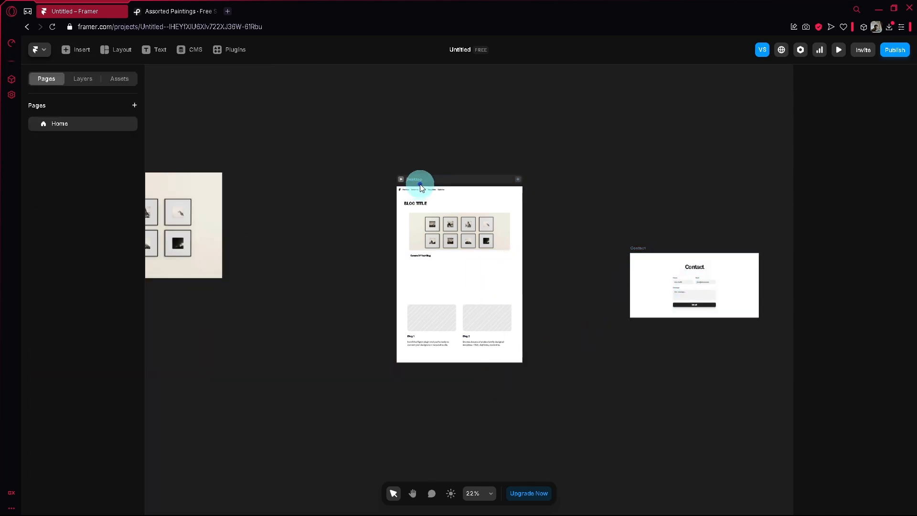
scroll(430, 188, "up", 5)
left_click(445, 184)
left_click(473, 212)
scroll(497, 287, "down", 6)
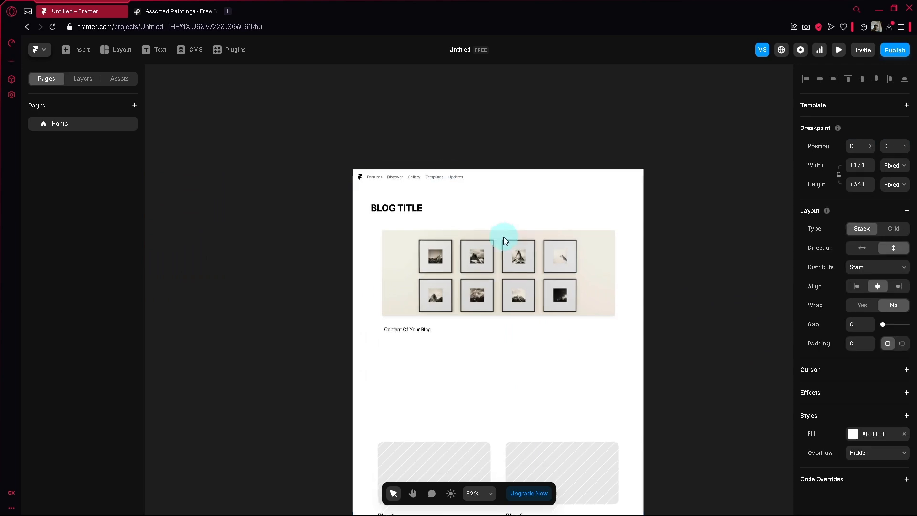
left_click(499, 306)
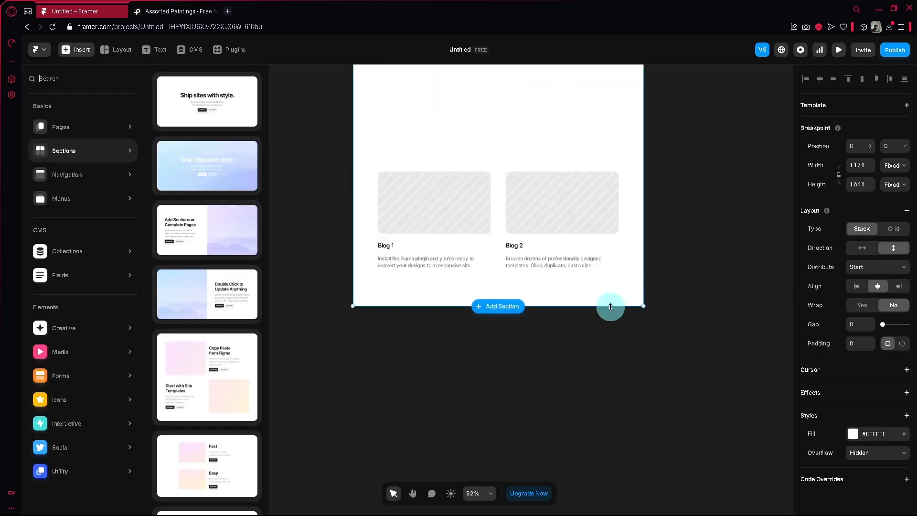
left_click(643, 306)
left_click(610, 380)
Move the two-column section back up beneath the blog content text, leaving empty space below it.
left_click(635, 389)
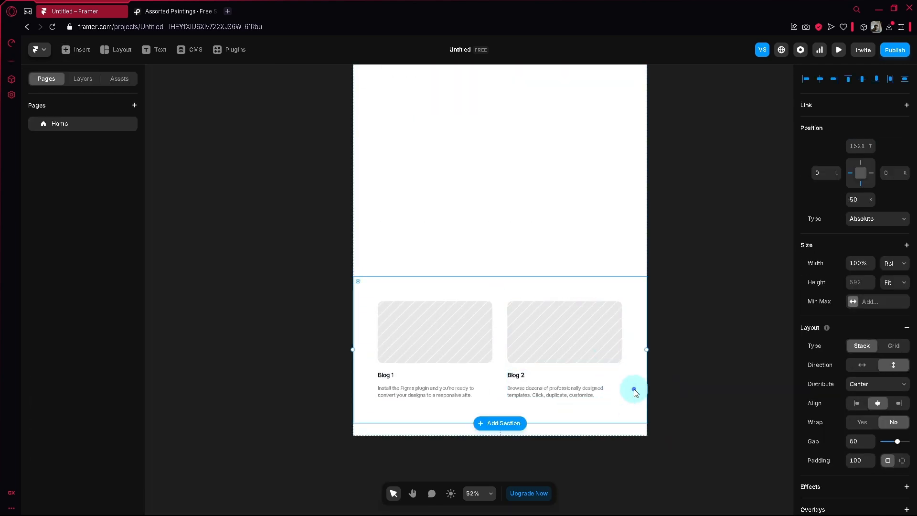
left_click_drag(635, 389, 626, 240)
left_click(717, 256)
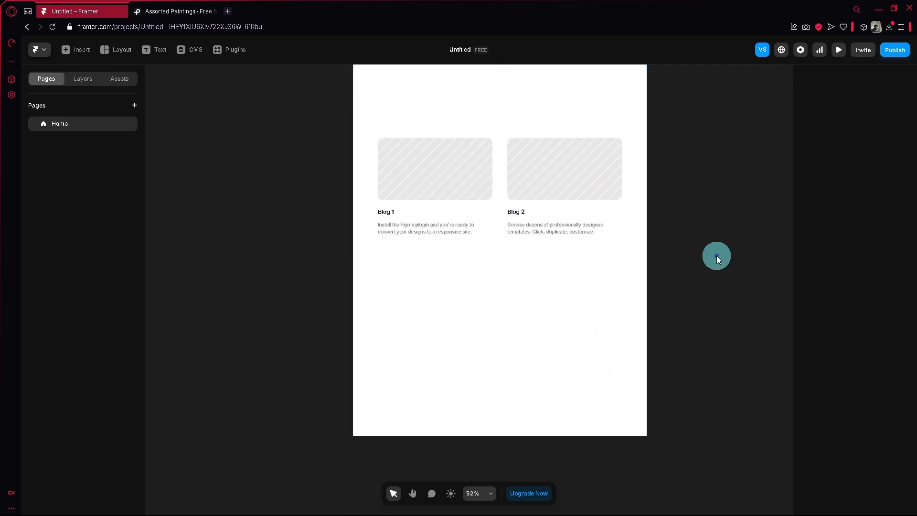
Move the Contact section from the canvas onto the Desktop page, over the empty area below the two-column section.
left_click_drag(717, 256, 518, 318)
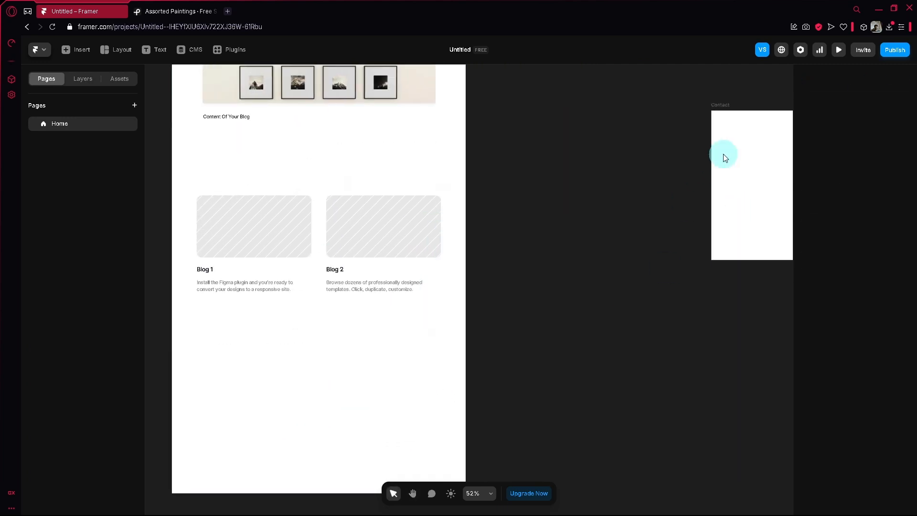
left_click_drag(723, 105, 668, 153)
left_click_drag(189, 412, 190, 364)
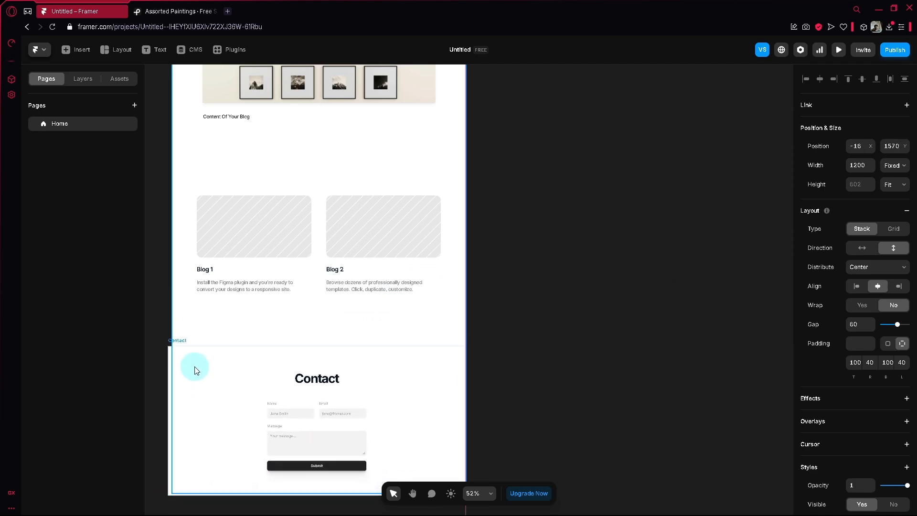
scroll(561, 327, "down", 1)
scroll(407, 340, "up", 3)
scroll(406, 340, "down", 3)
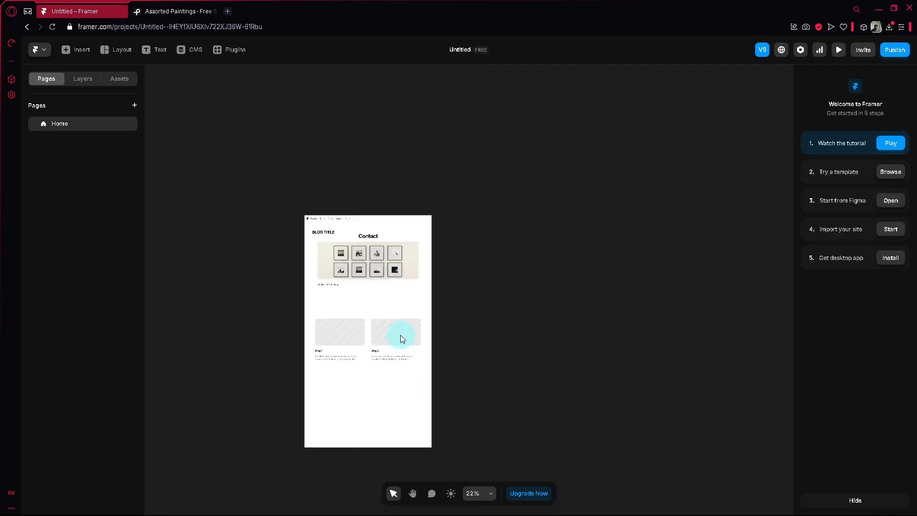
Set the Contact section's position type to Absolute and move it below the two-column section, 0 from the left and about 80 from the bottom.
scroll(377, 243, "up", 3)
left_click(377, 242)
left_click(873, 148)
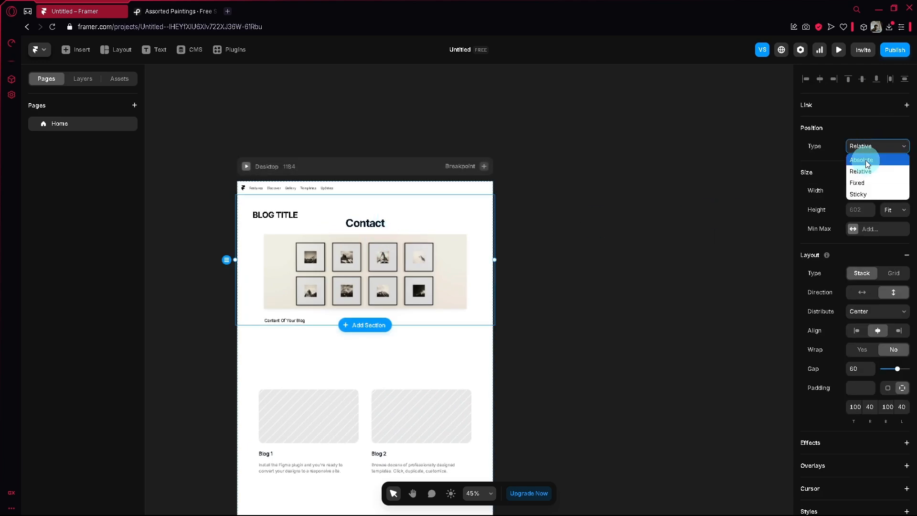
left_click(866, 160)
left_click_drag(480, 391, 480, 487)
scroll(512, 386, "down", 2)
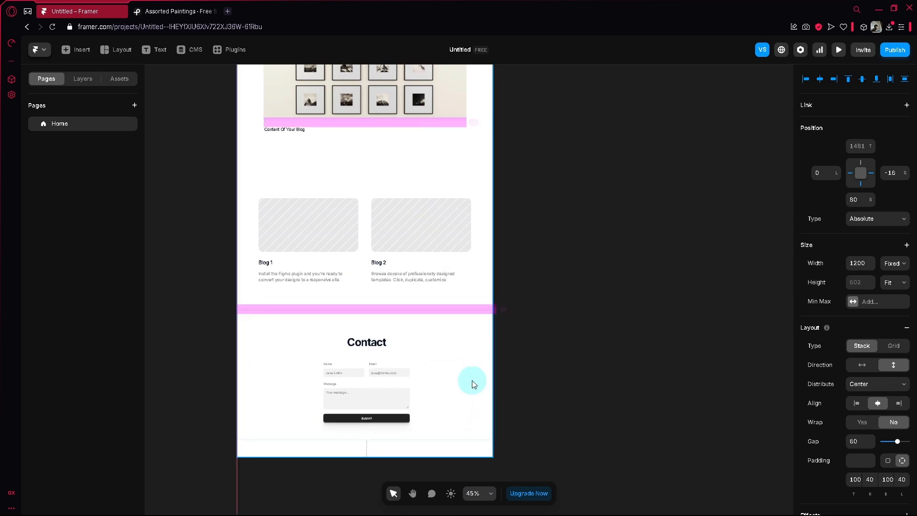
Move the blog title so its left edge aligns with the photo's left edge, about 45 above the photo.
left_click(526, 363)
scroll(549, 348, "up", 1)
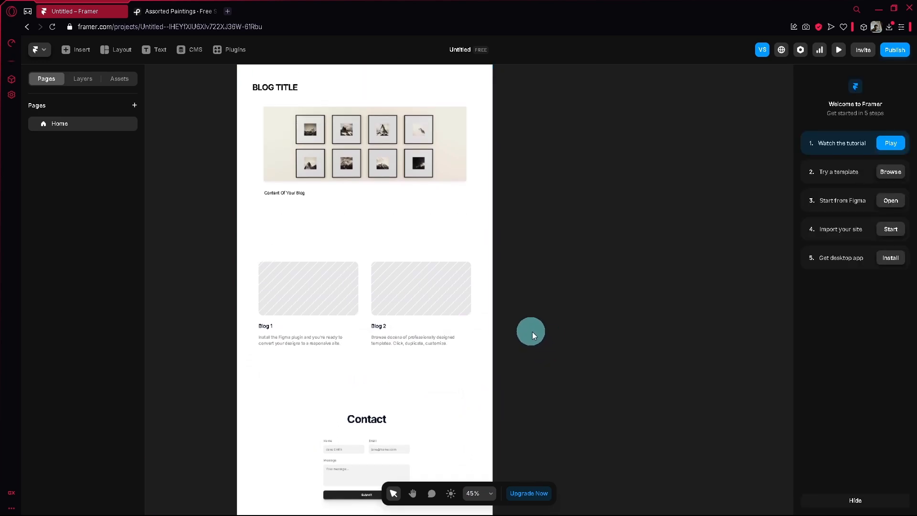
scroll(394, 257, "up", 2)
scroll(372, 294, "down", 4)
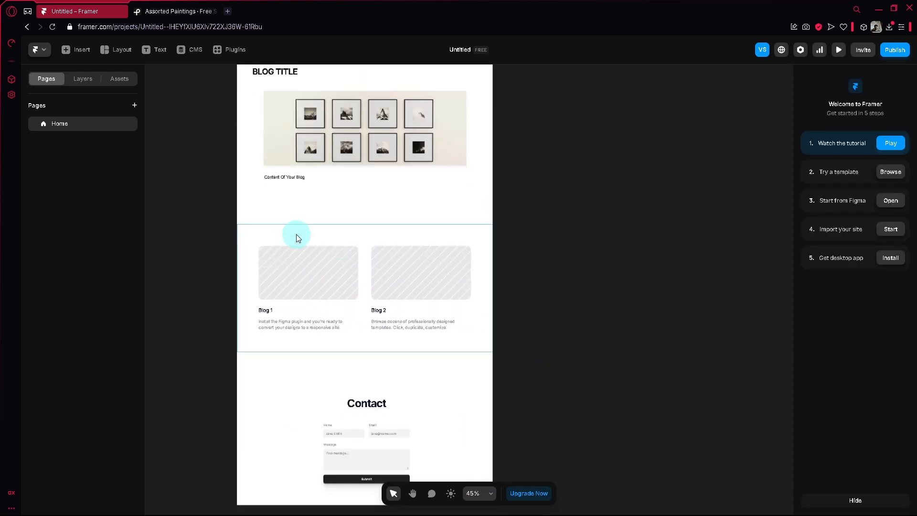
scroll(282, 210, "up", 3)
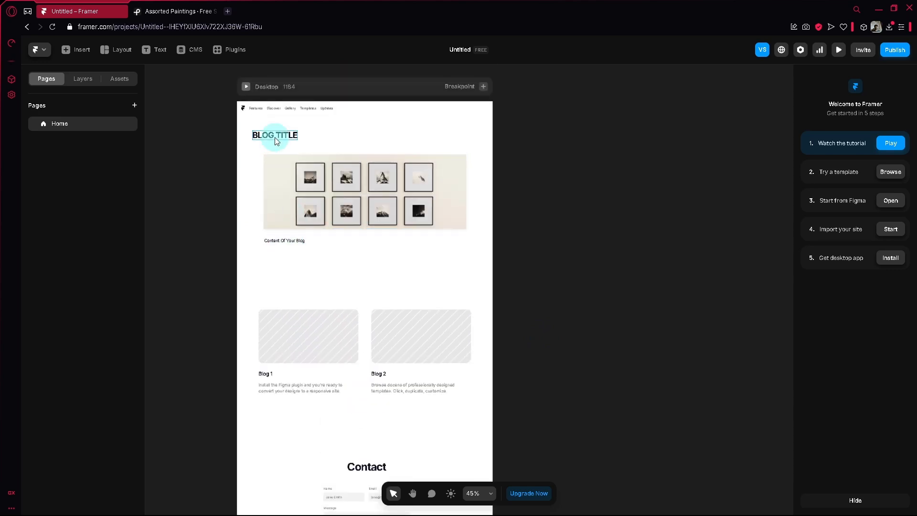
left_click_drag(274, 137, 281, 137)
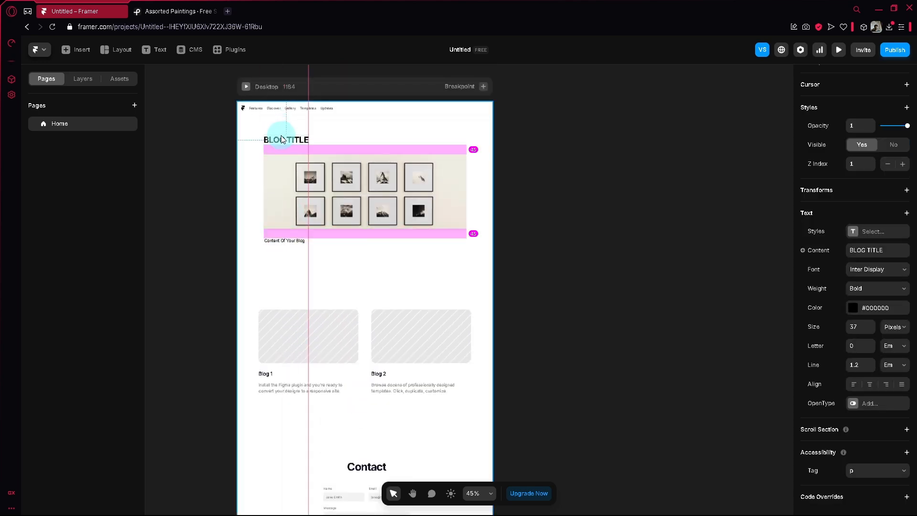
left_click(576, 179)
left_click(76, 49)
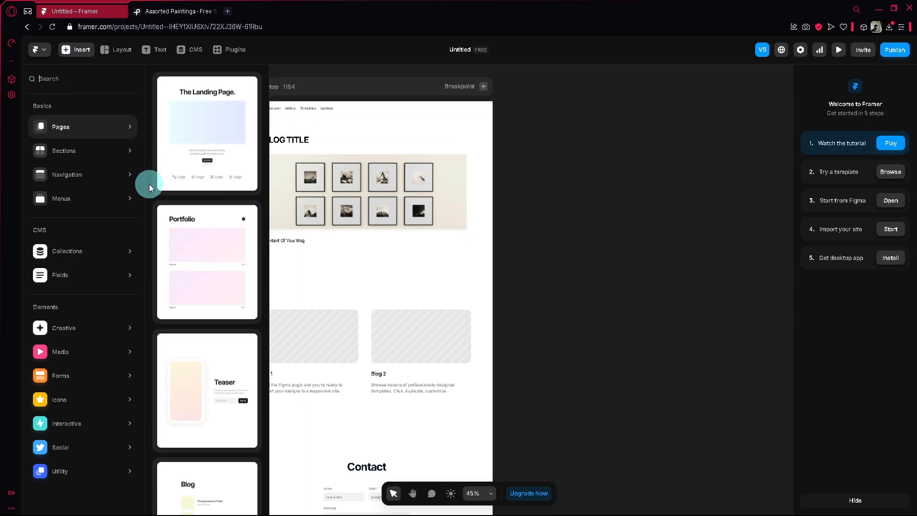
left_click(252, 239)
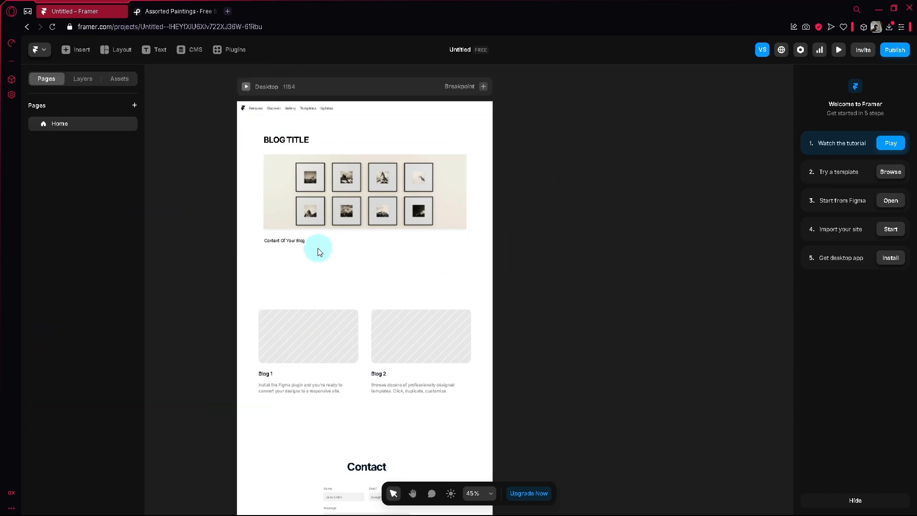
Move the two-column blog section down to just above the Contact section, about 516 from the bottom of the page.
scroll(547, 337, "down", 3)
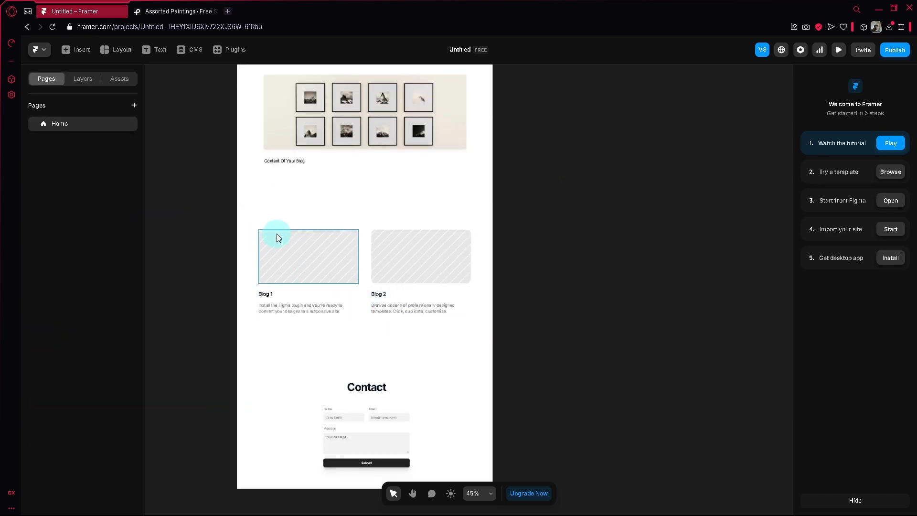
left_click(242, 232)
left_click_drag(254, 275, 253, 276)
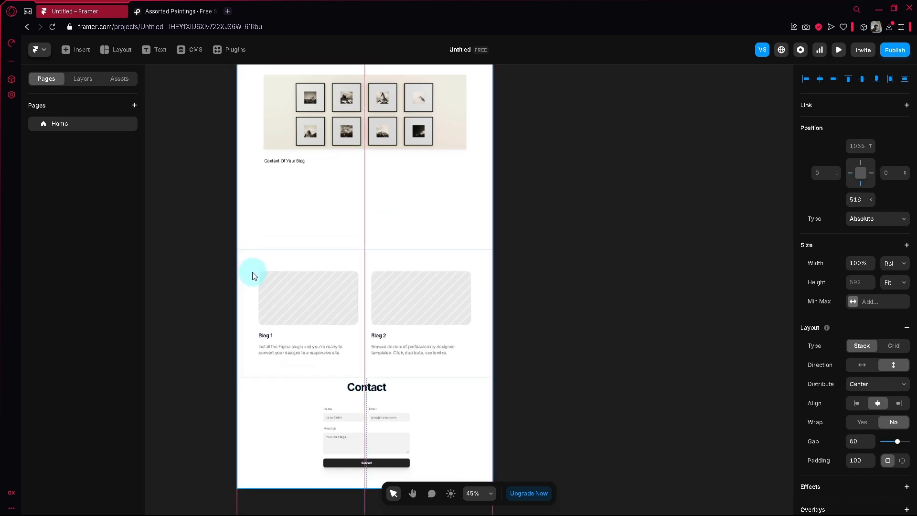
left_click(560, 226)
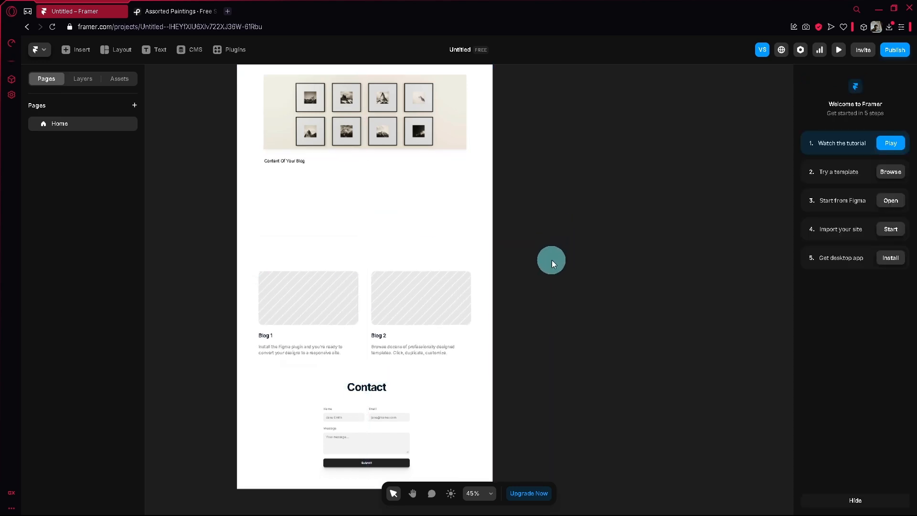
scroll(552, 260, "up", 3)
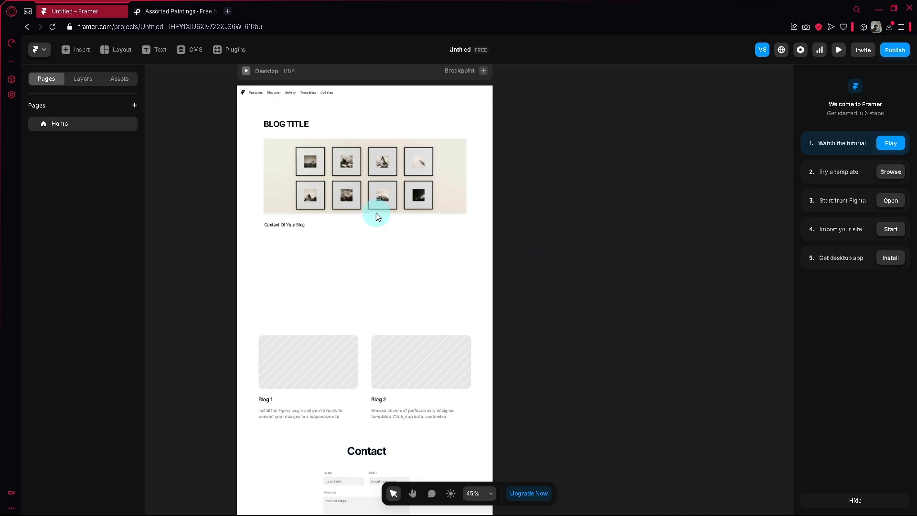
scroll(520, 273, "down", 2)
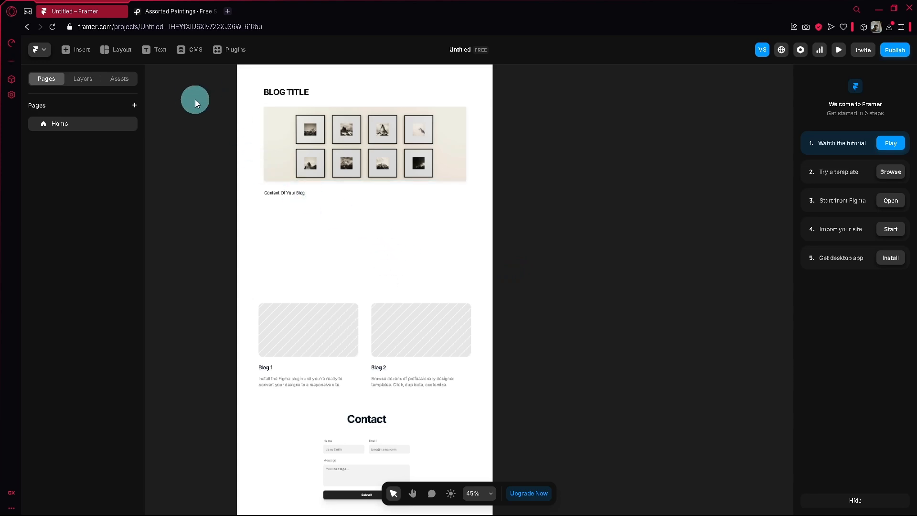
scroll(200, 112, "up", 2)
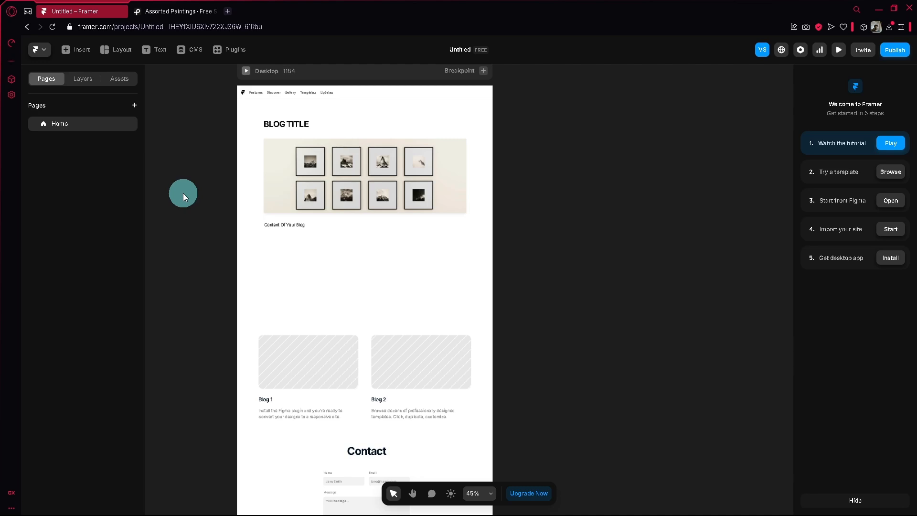
left_click(110, 53)
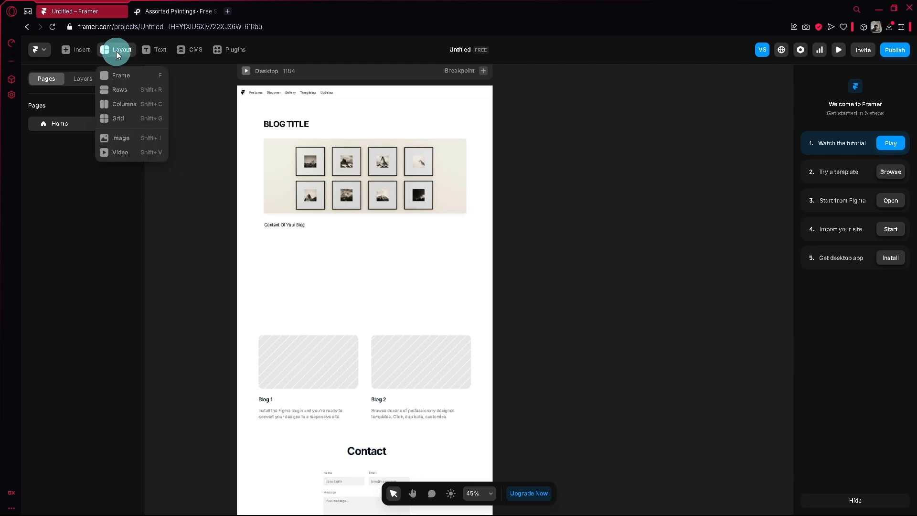
Add a new page to the project from the ready-made Teaser page template.
left_click(80, 55)
left_click(91, 126)
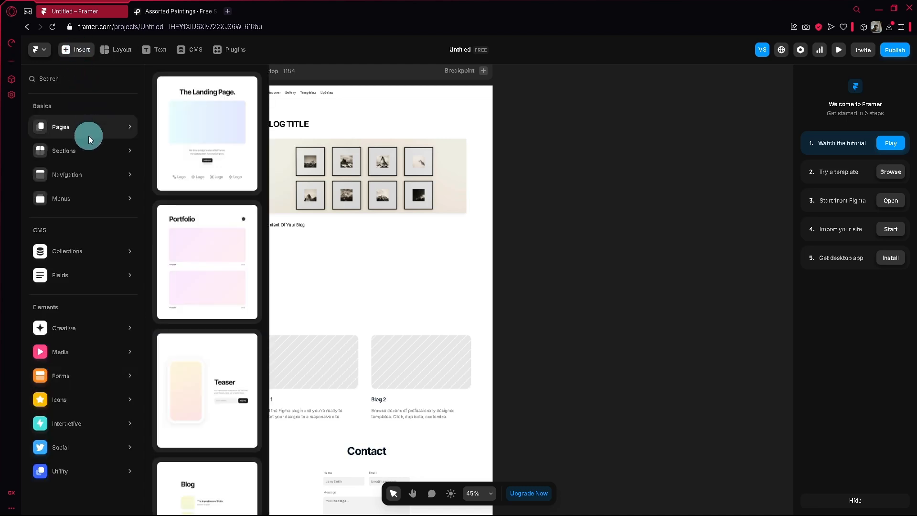
scroll(232, 198, "down", 8)
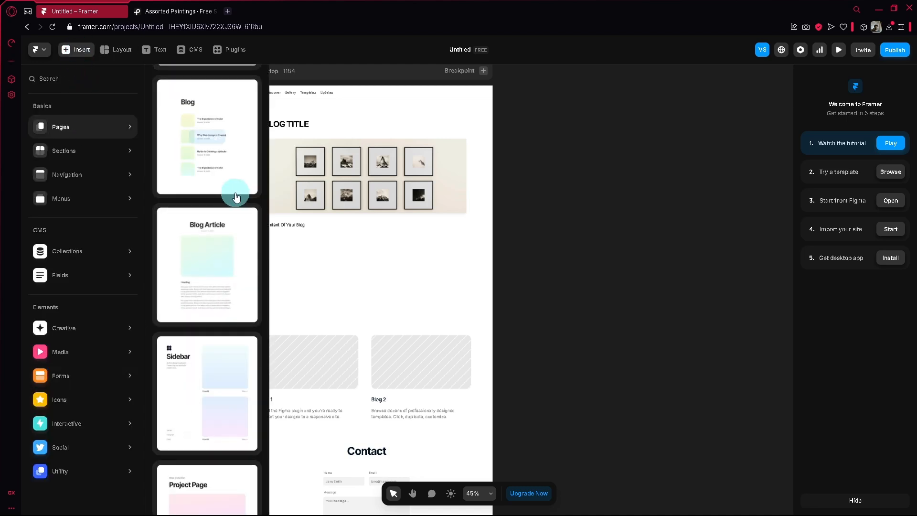
scroll(236, 197, "up", 4)
left_click(217, 153)
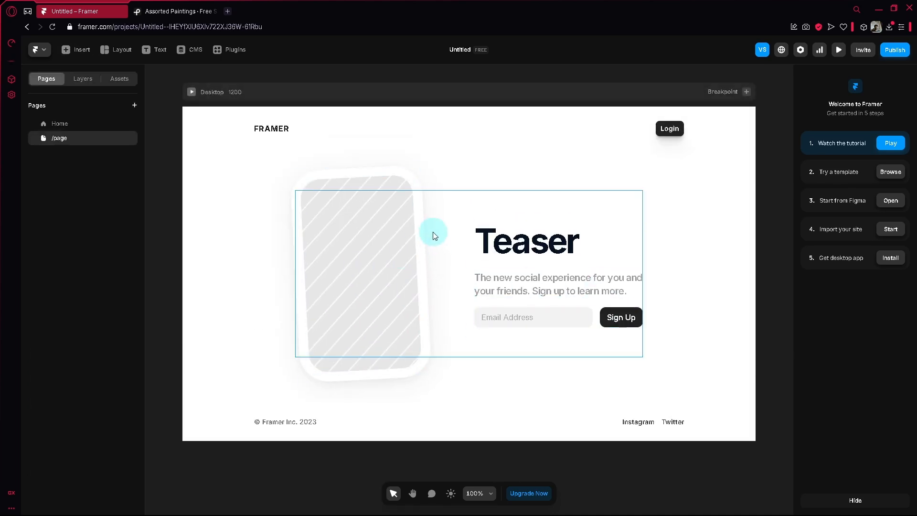
Add a blog article page from the Blog Article template and look over its layout.
left_click(80, 50)
scroll(231, 258, "down", 5)
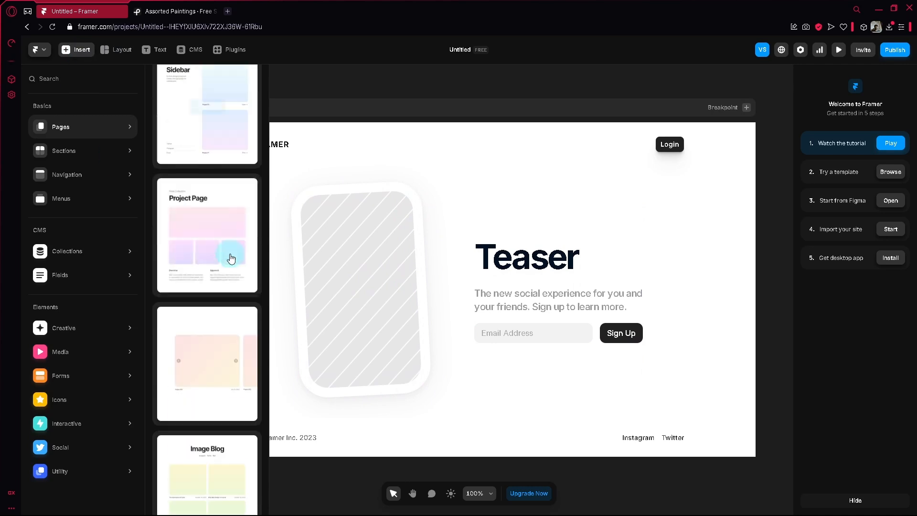
scroll(232, 259, "up", 5)
left_click(202, 191)
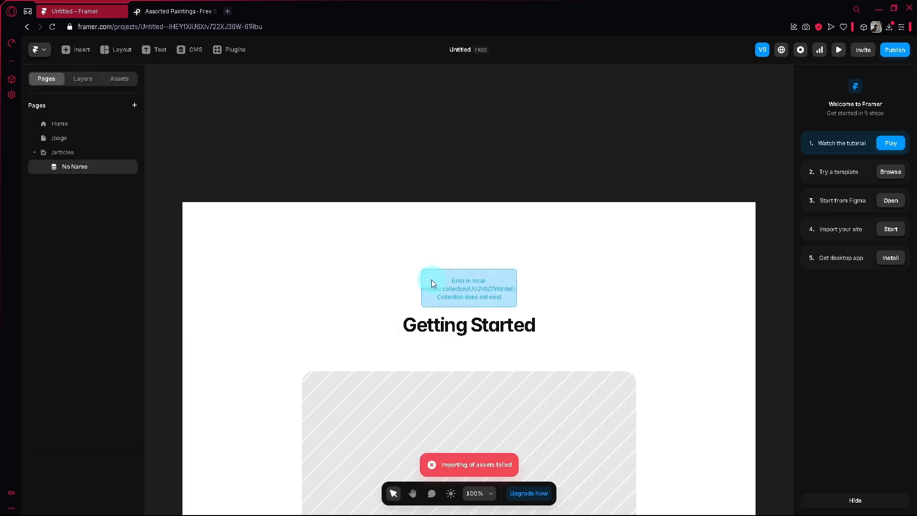
scroll(409, 221, "down", 8)
scroll(418, 228, "down", 10, "ctrl")
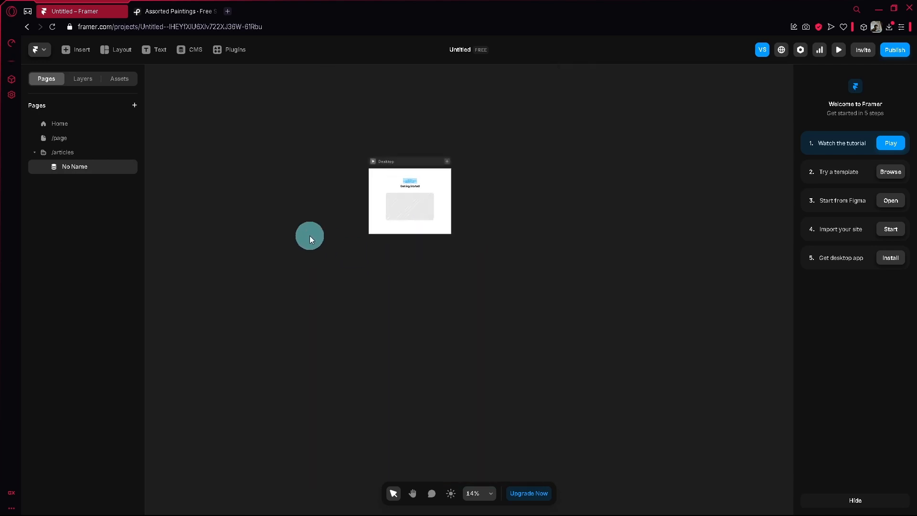
scroll(398, 250, "up", 5, "ctrl")
scroll(281, 186, "up", 2)
Add another page from the same Blog Article template.
left_click(70, 51)
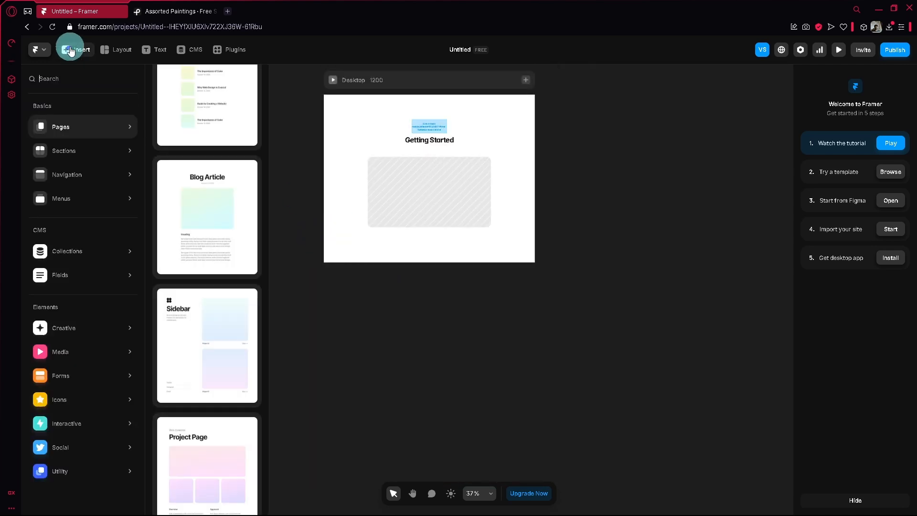
left_click(216, 217)
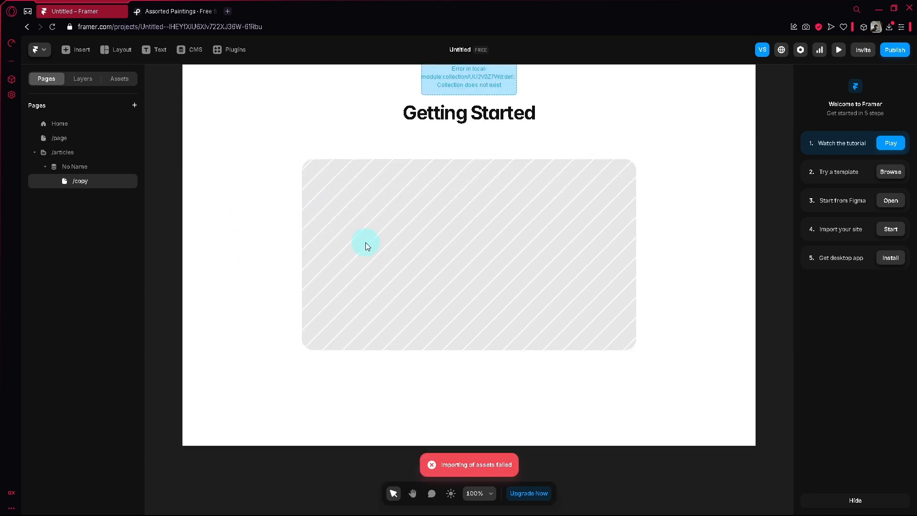
scroll(368, 243, "up", 2)
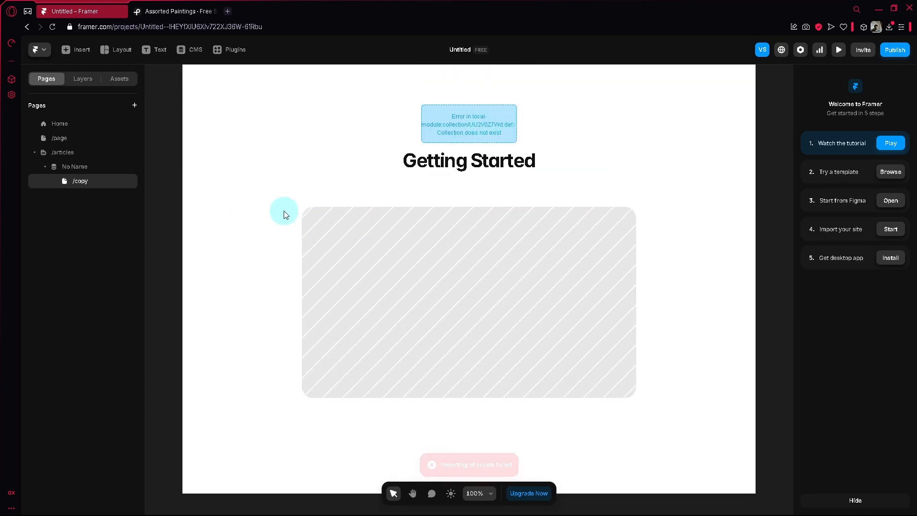
Add a page from the Sidebar template and look over its breakpoint layouts.
left_click(77, 49)
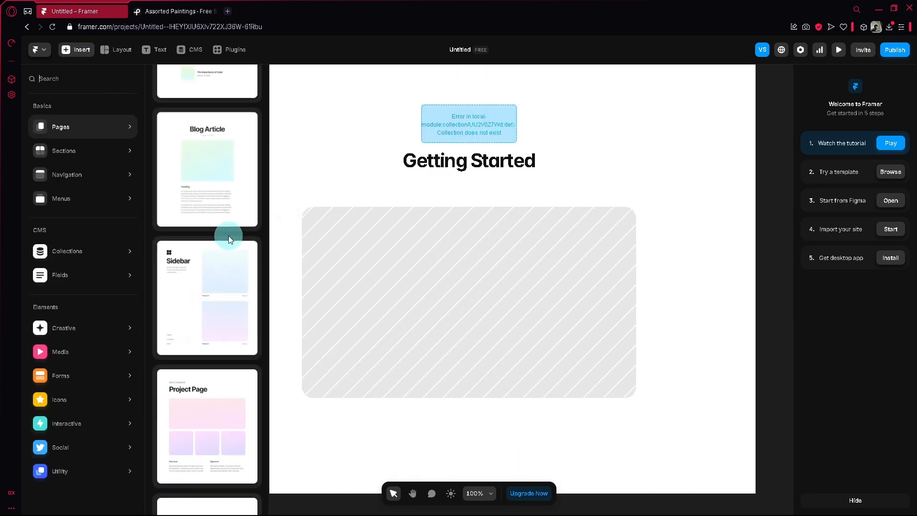
left_click(214, 252)
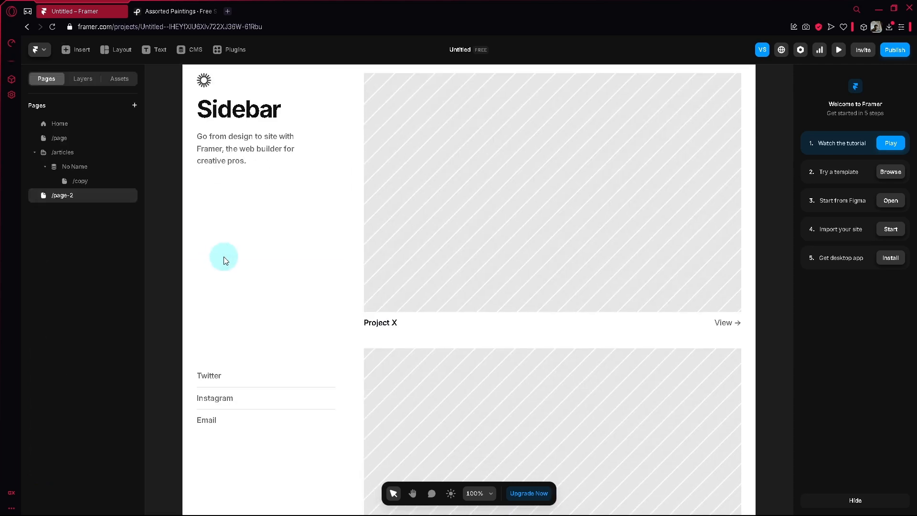
scroll(223, 258, "down", 5)
scroll(296, 229, "up", 3)
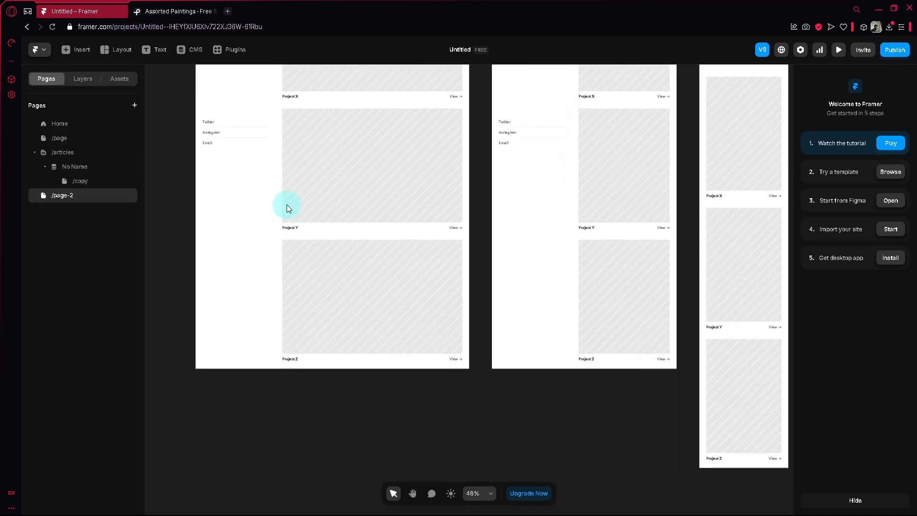
Add a page from the Image Blog template and view its desktop, tablet and phone layouts.
left_click(77, 50)
mouse_move(230, 275)
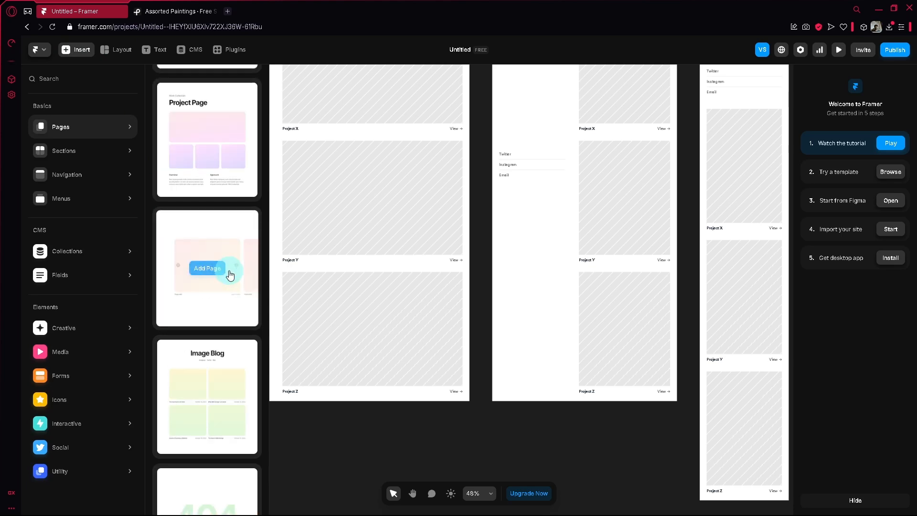
scroll(230, 275, "down", 5)
scroll(224, 215, "up", 2)
left_click(215, 205)
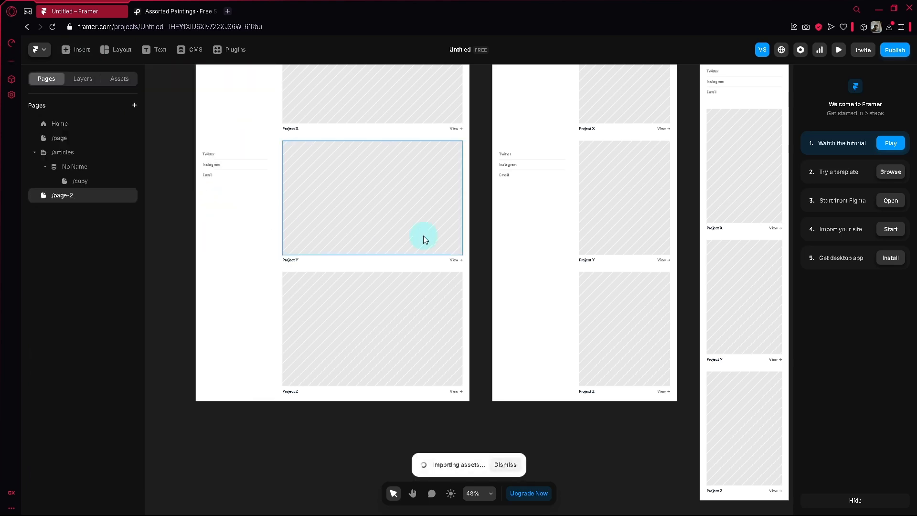
scroll(318, 245, "down", 5)
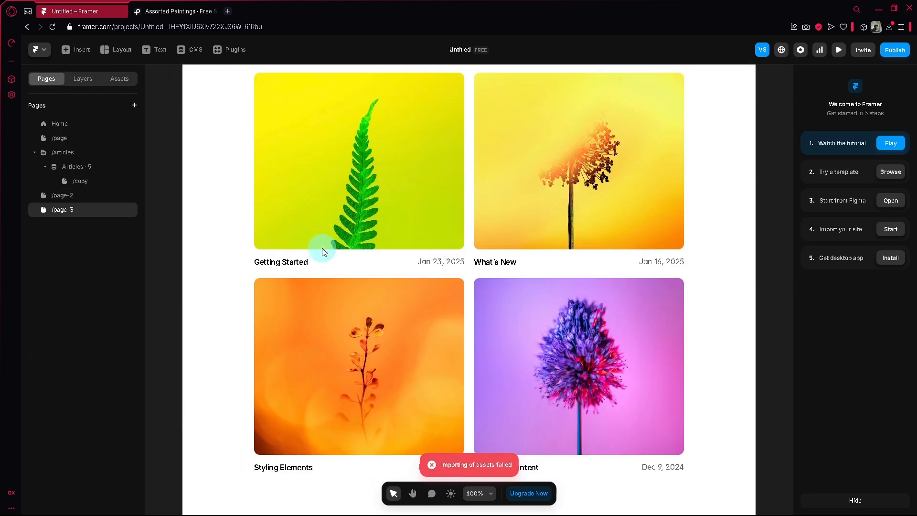
scroll(320, 247, "down", 5)
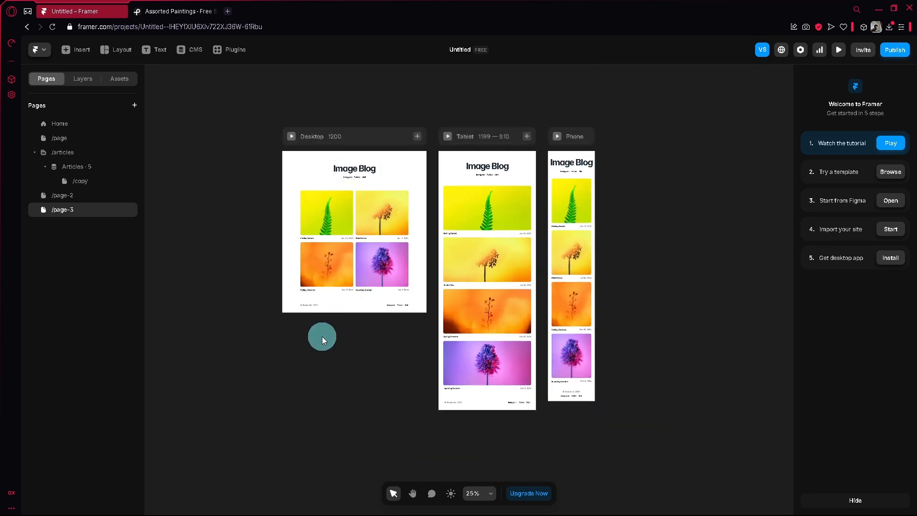